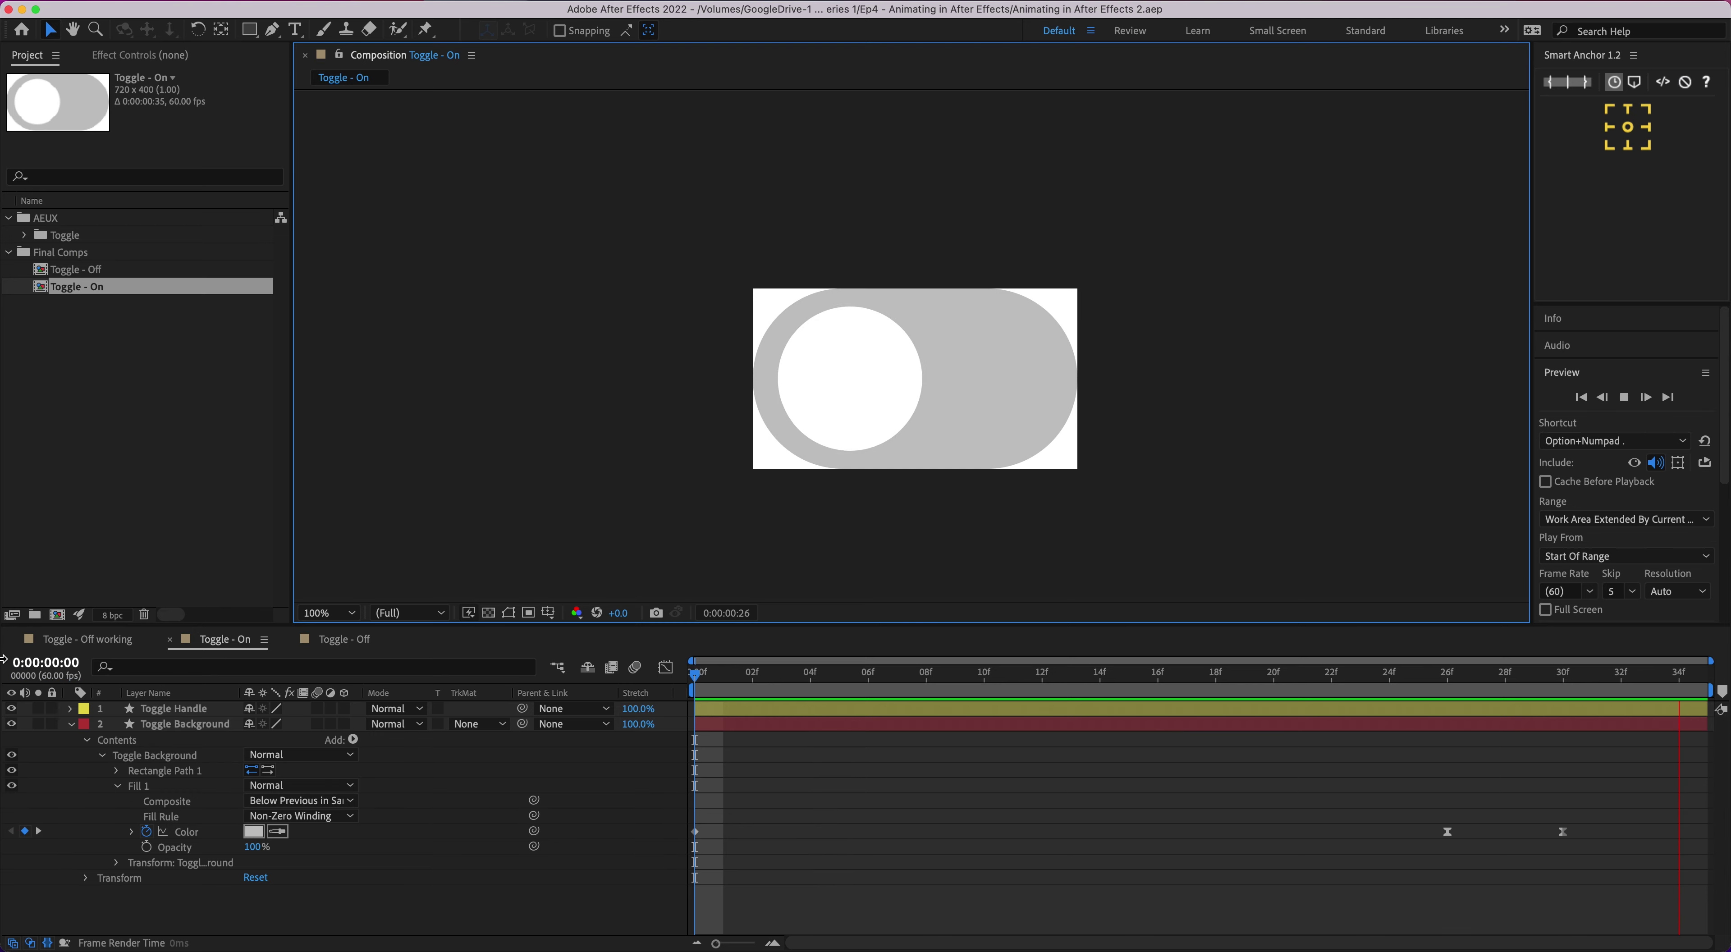
Step: Preview the Toggle - Off animation, and return to the Toggle - On composition at its first frame
{"action": "left_click", "coordinate": [344, 638]}
{"action": "key", "text": "space"}
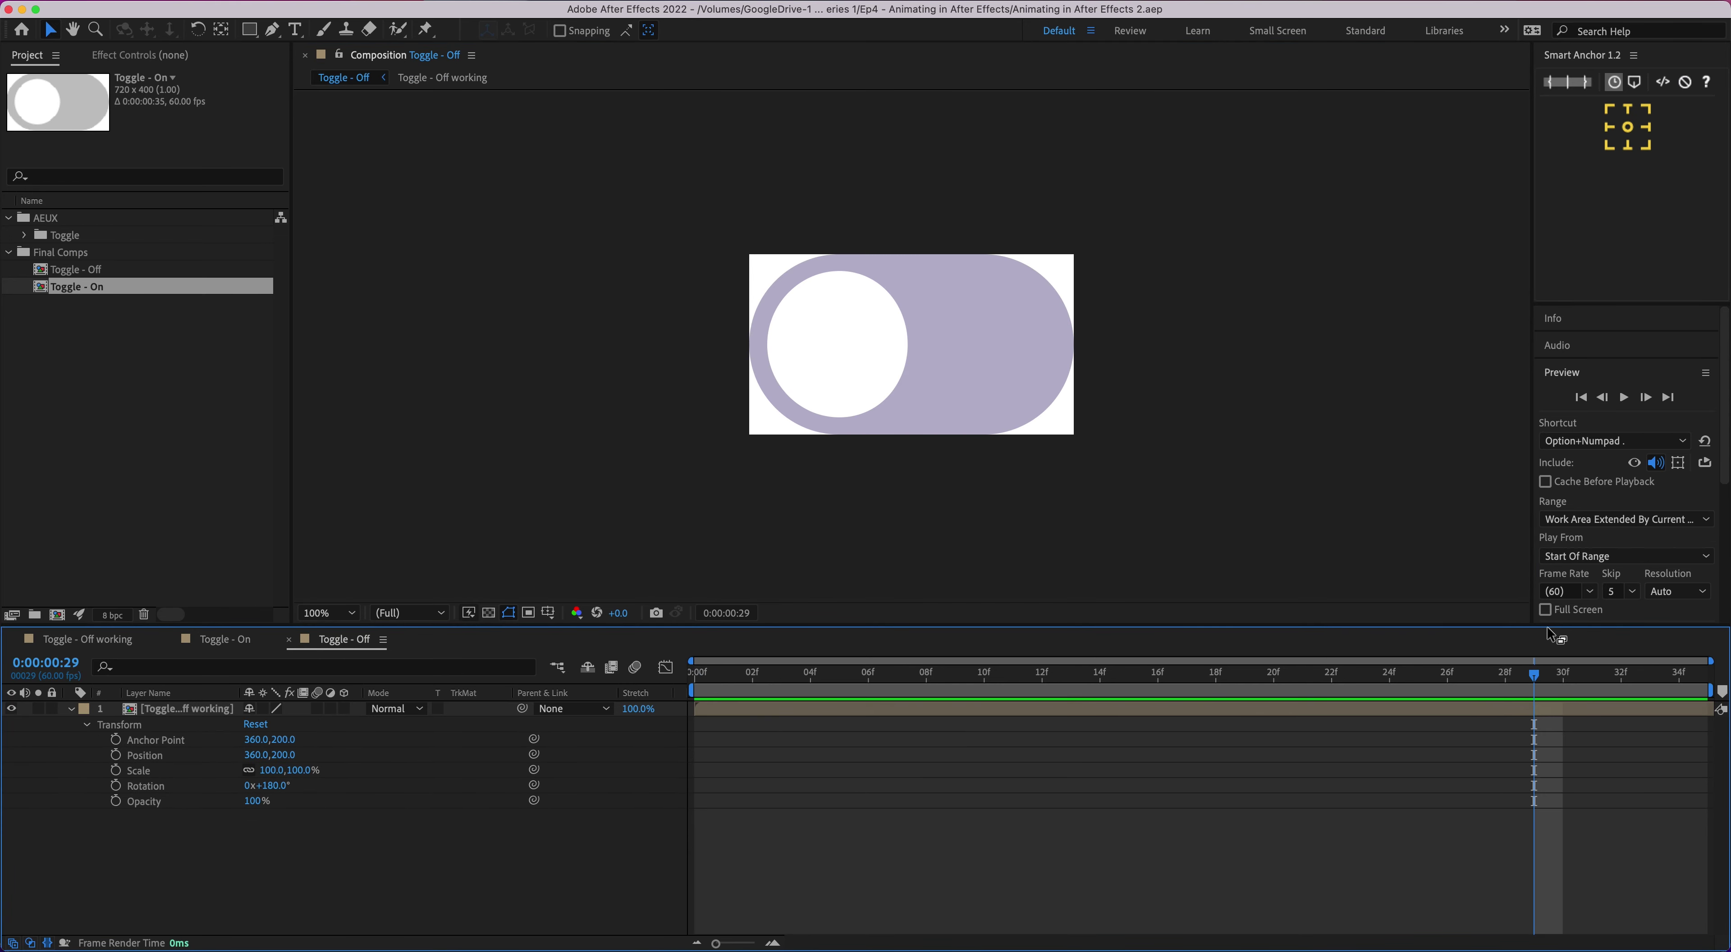
{"action": "key", "text": "space"}
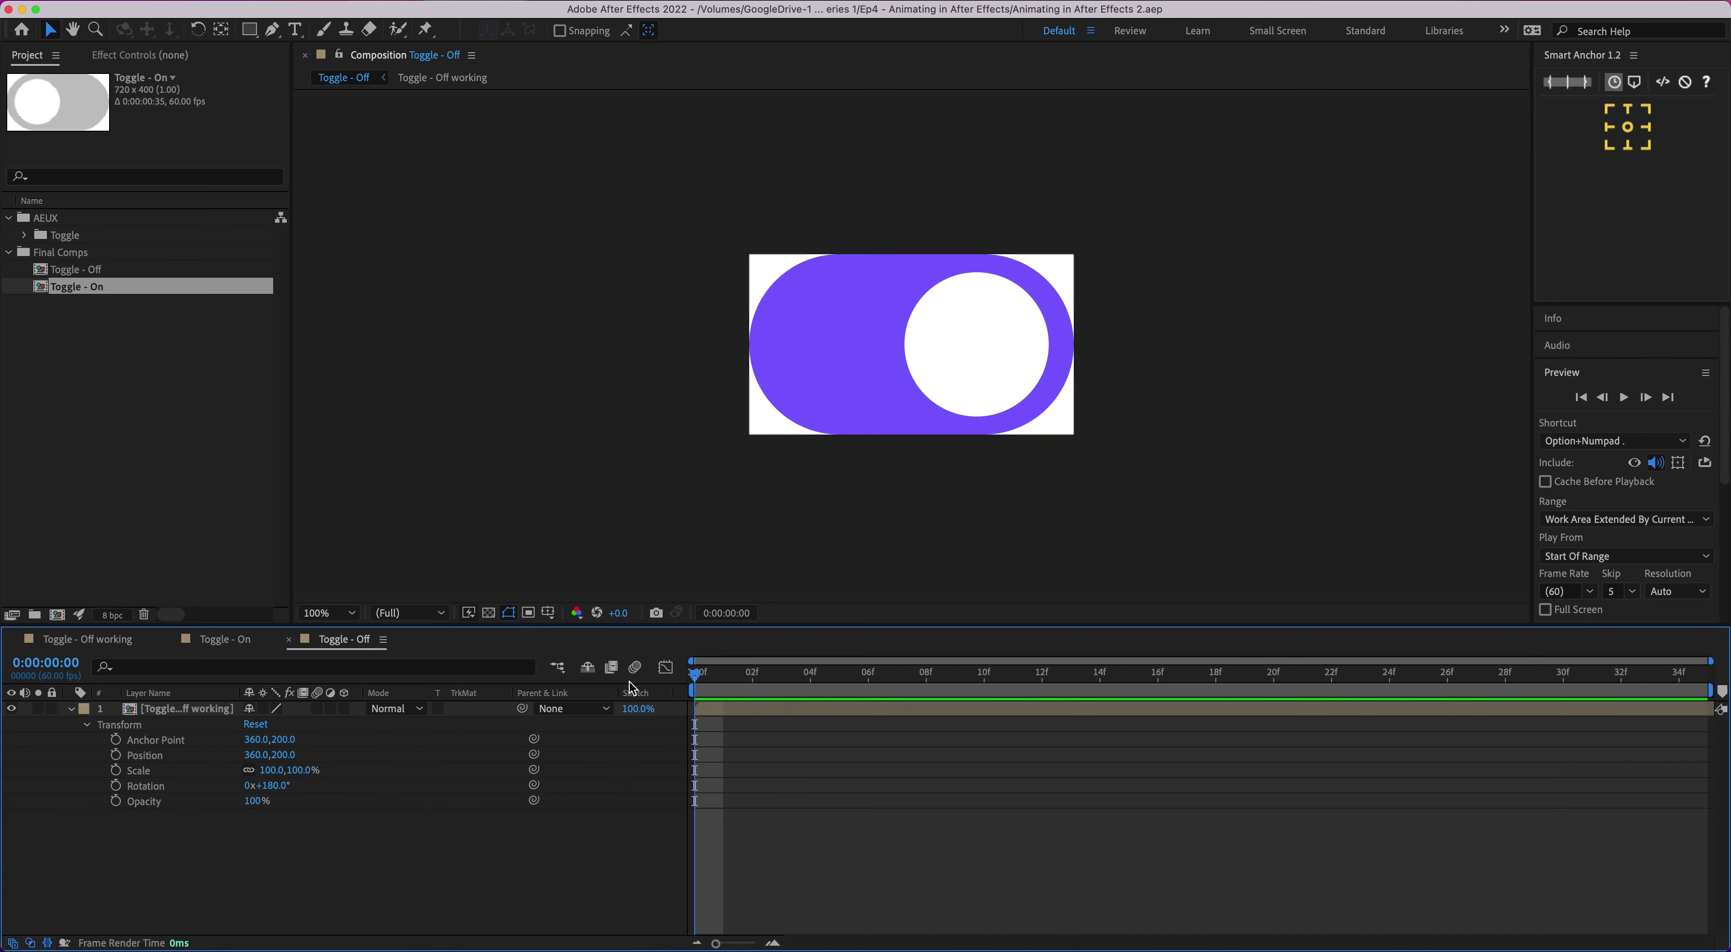
{"action": "left_click", "coordinate": [236, 636]}
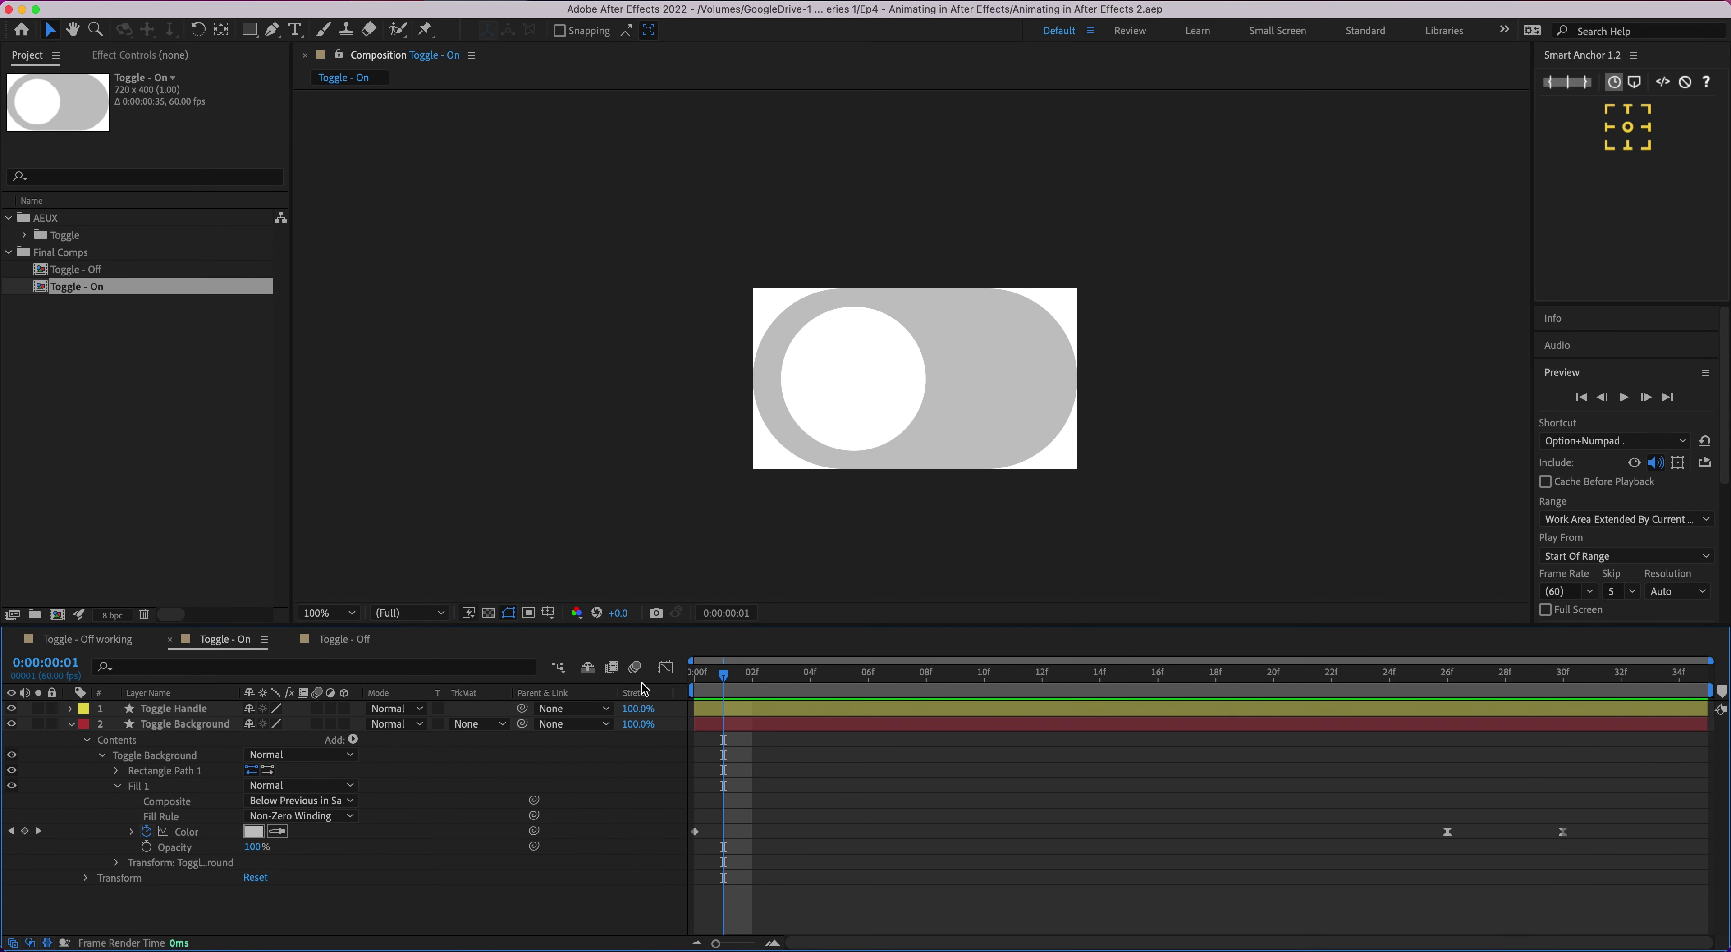
{"action": "left_click_drag", "start_coordinate": [723, 676], "coordinate": [696, 675]}
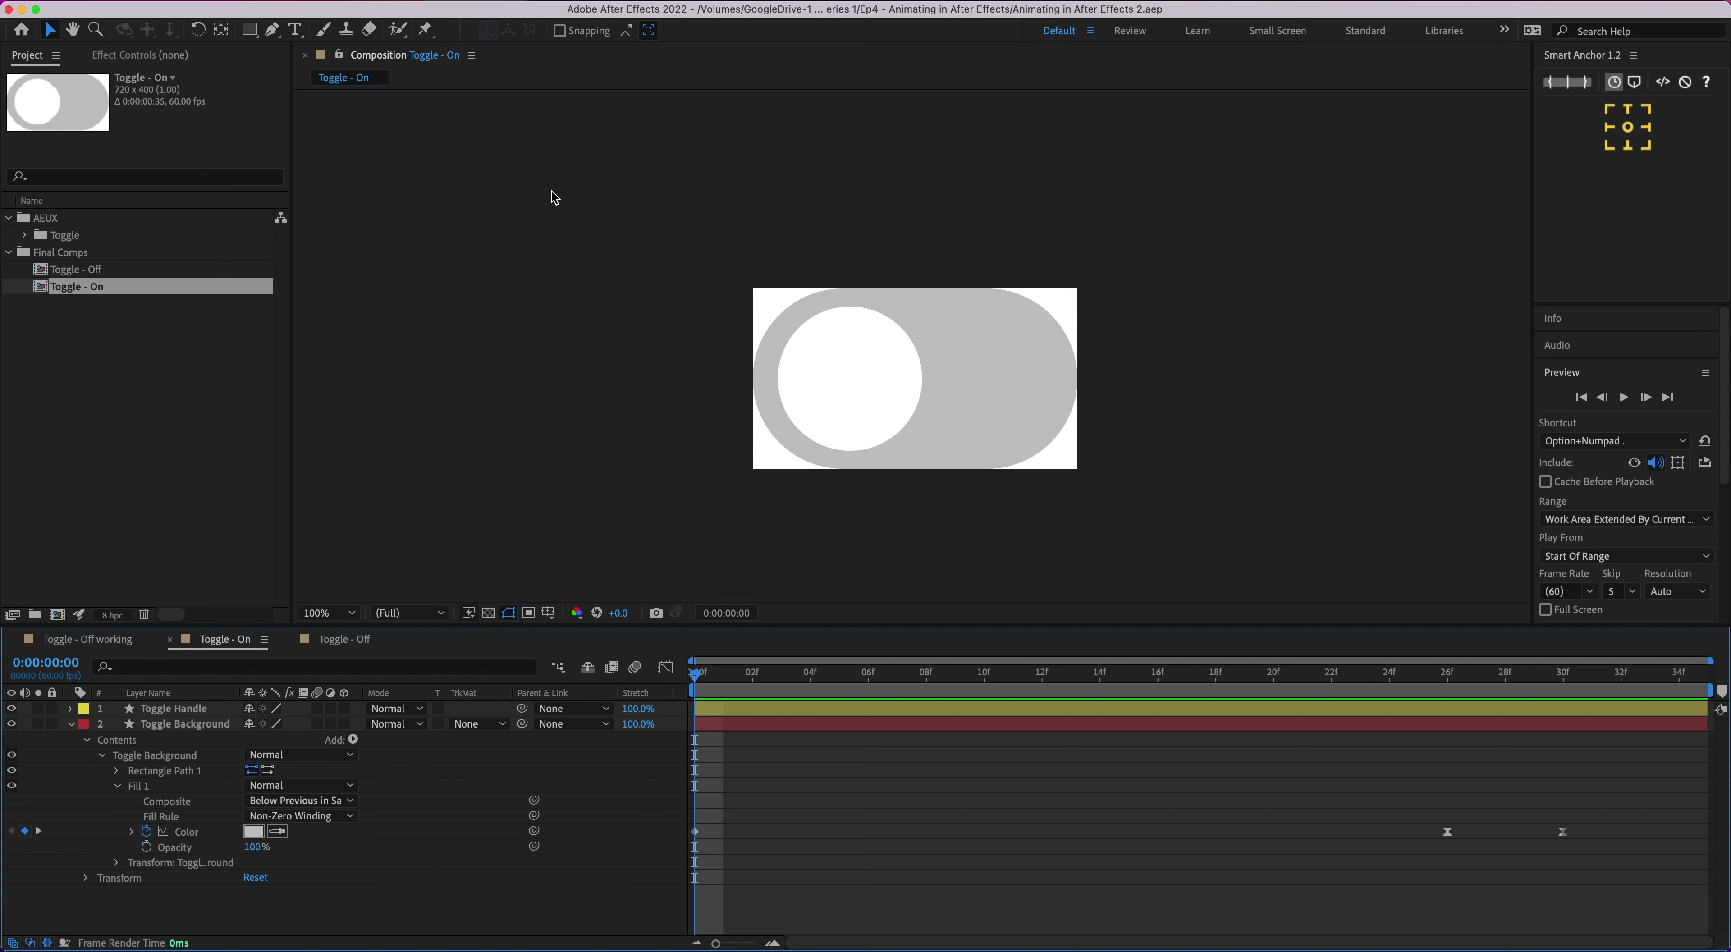
Step: Open the LottieFiles extension and reposition its window over the composition
{"action": "left_click", "coordinate": [527, 1]}
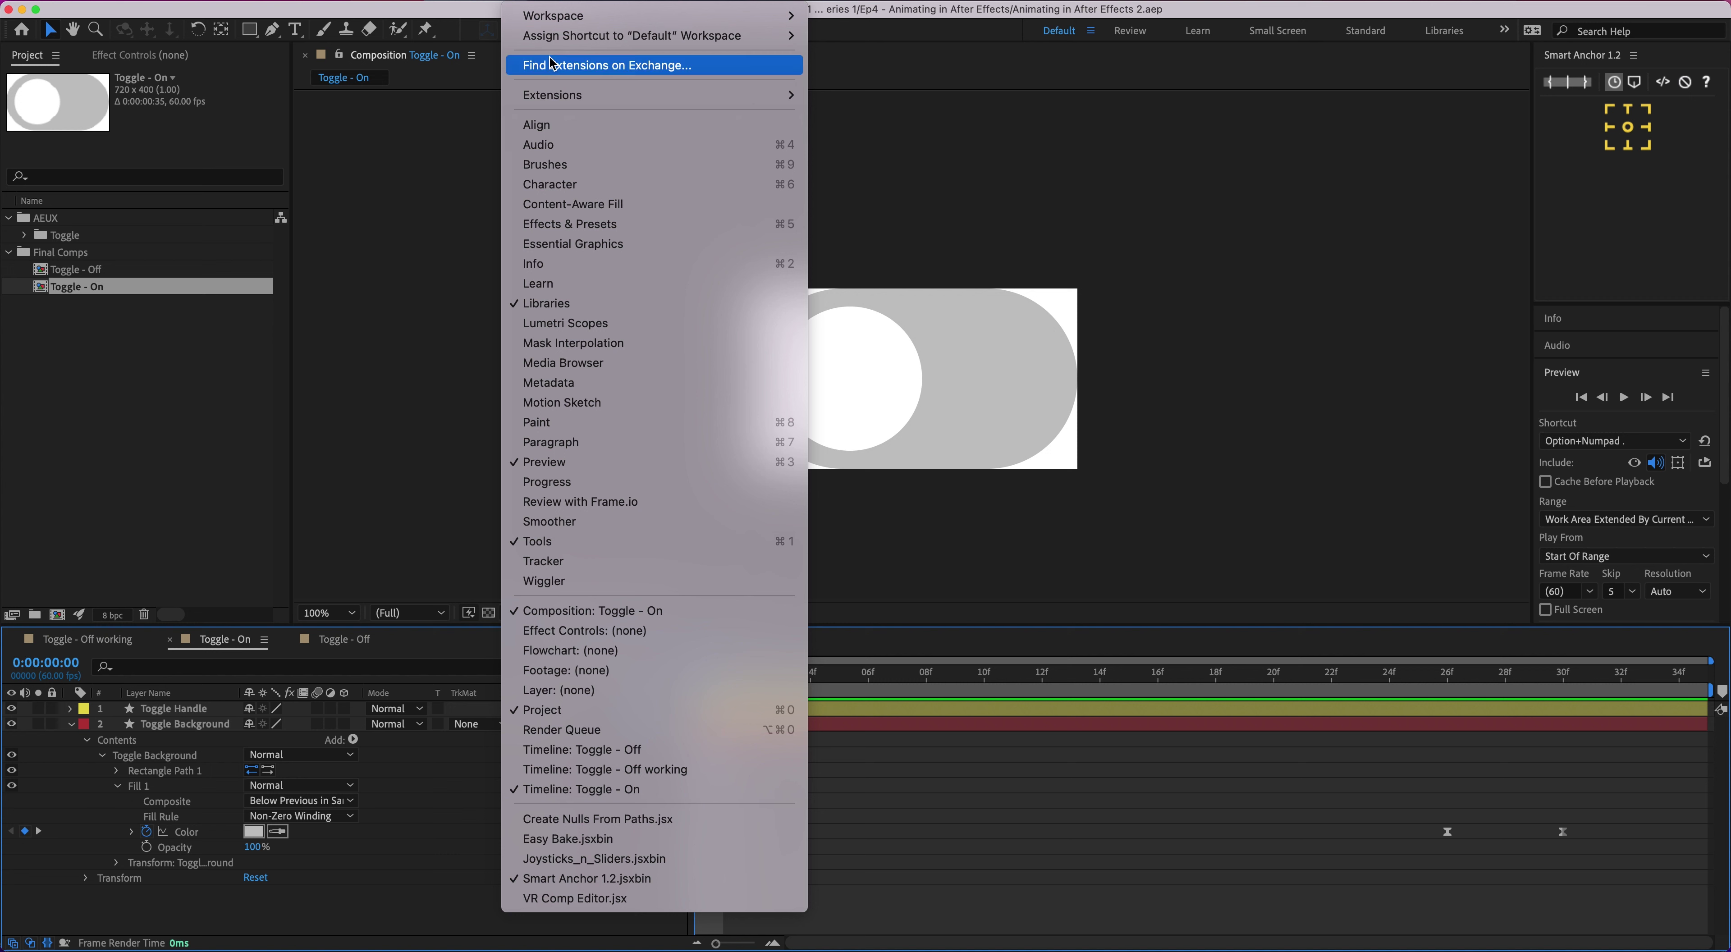
{"action": "mouse_move", "coordinate": [561, 97]}
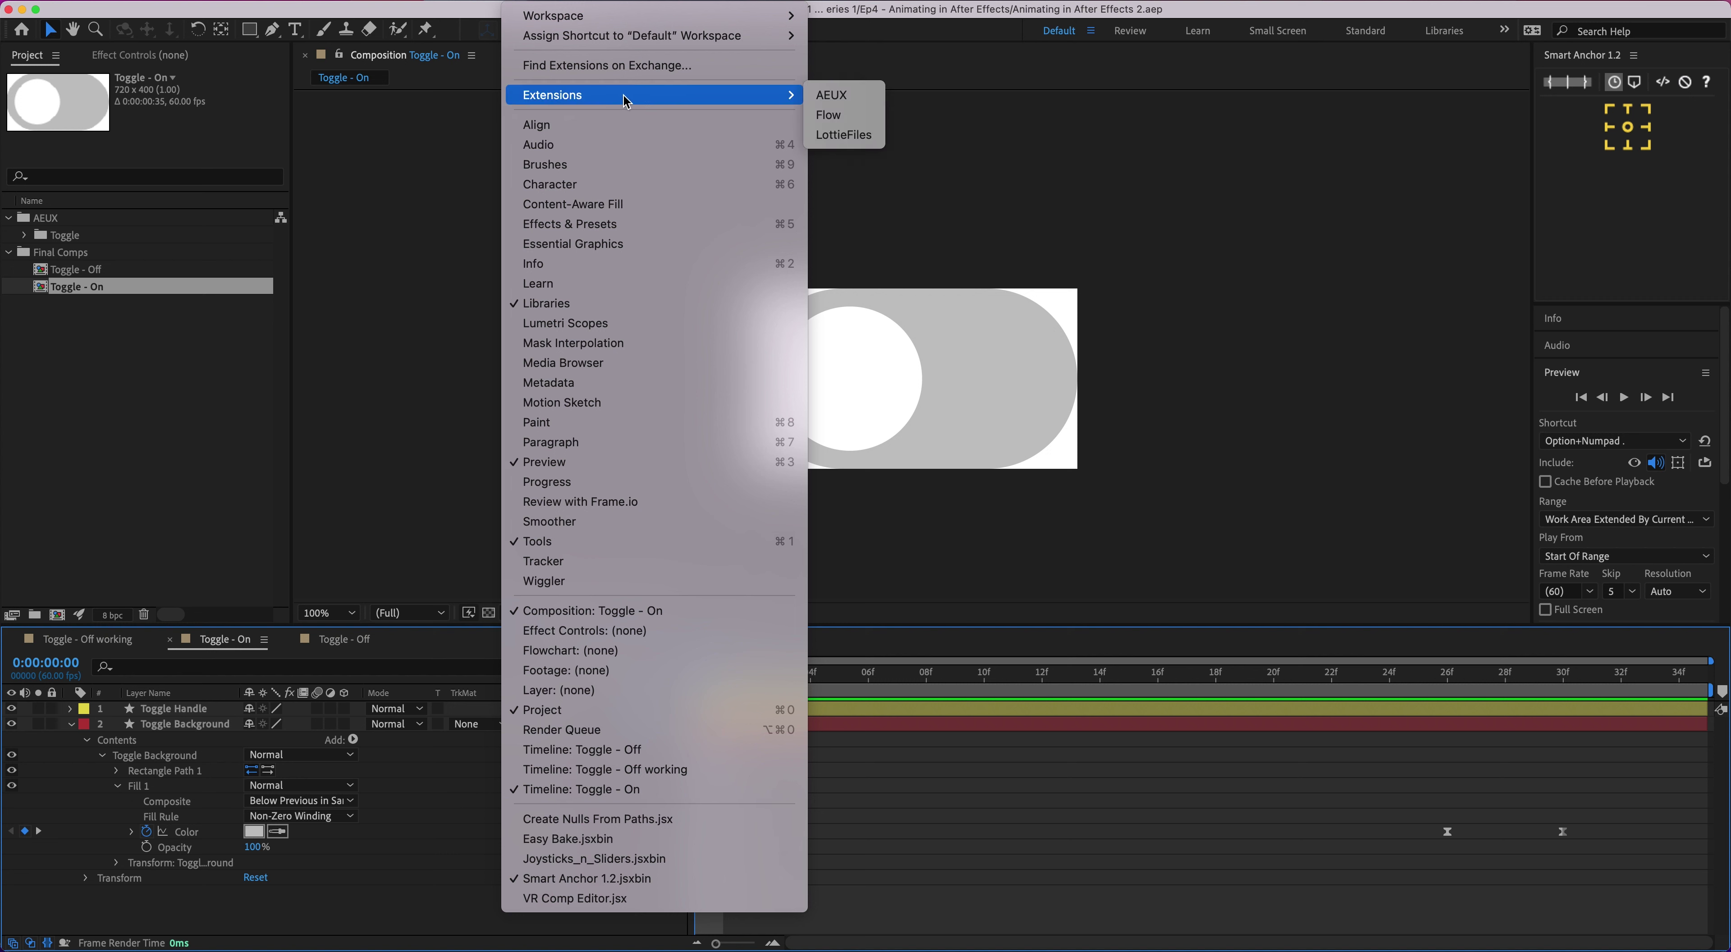
{"action": "left_click", "coordinate": [856, 142]}
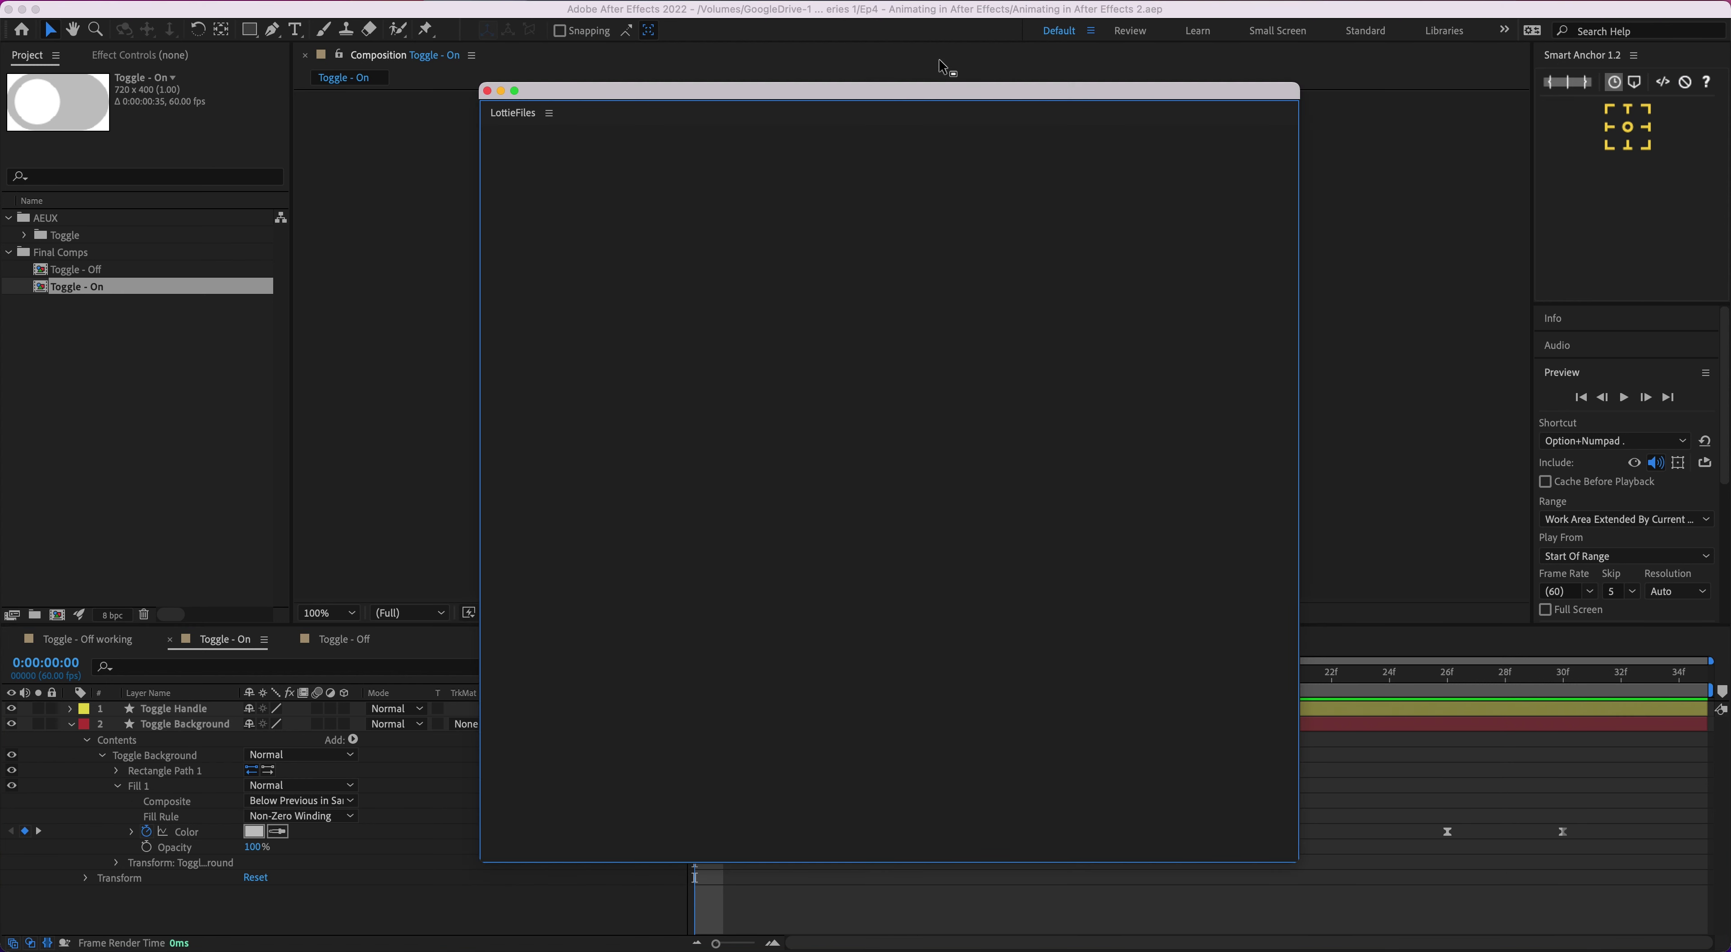
{"action": "left_click_drag", "start_coordinate": [825, 87], "coordinate": [845, 48]}
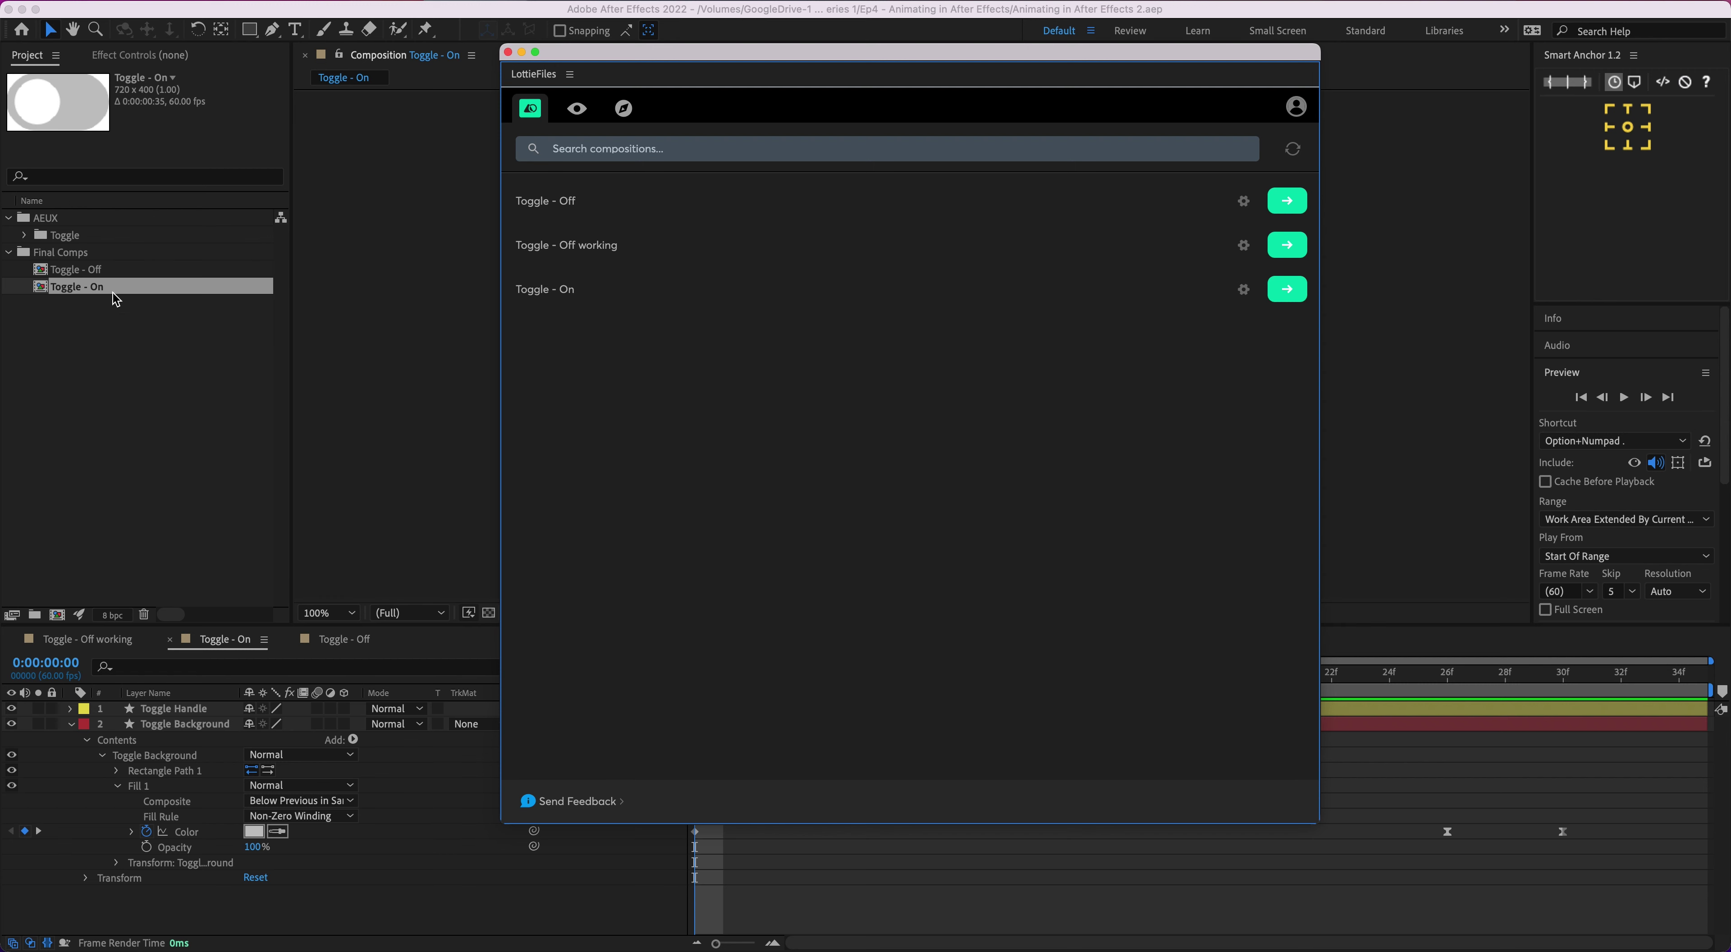
Step: Expand the Toggle folder in the project and look through LottieFiles' compositions, previews and free animations
{"action": "left_click", "coordinate": [23, 238]}
{"action": "left_click", "coordinate": [23, 238]}
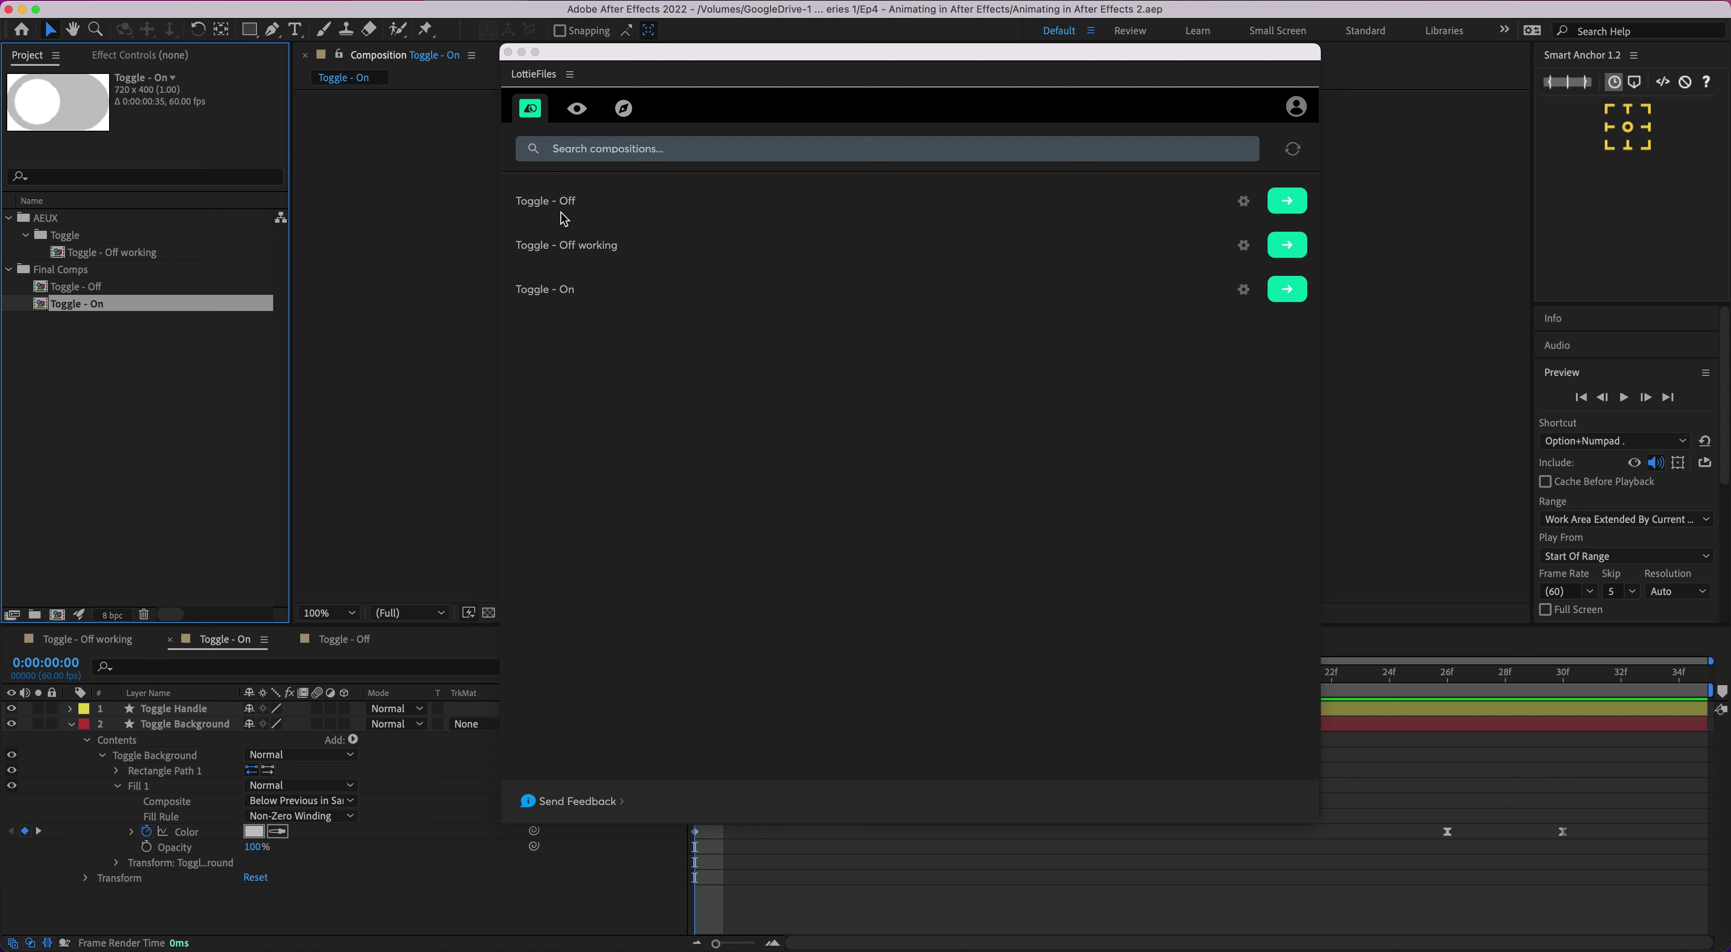
{"action": "left_click", "coordinate": [570, 118]}
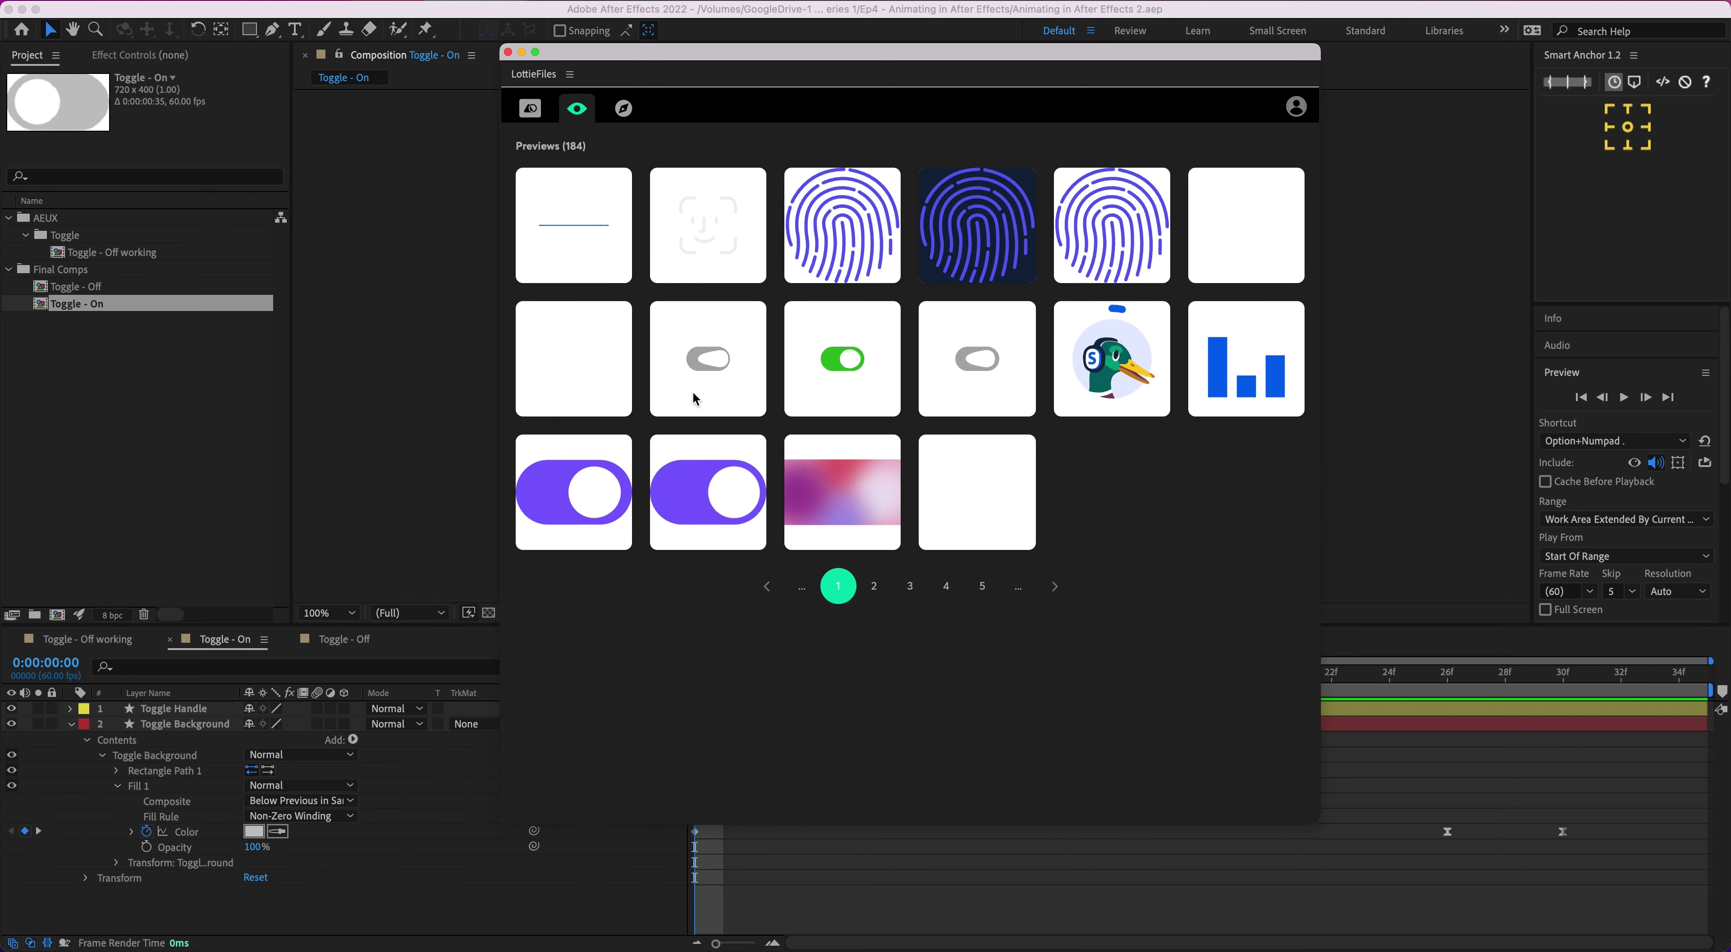
{"action": "left_click", "coordinate": [530, 112]}
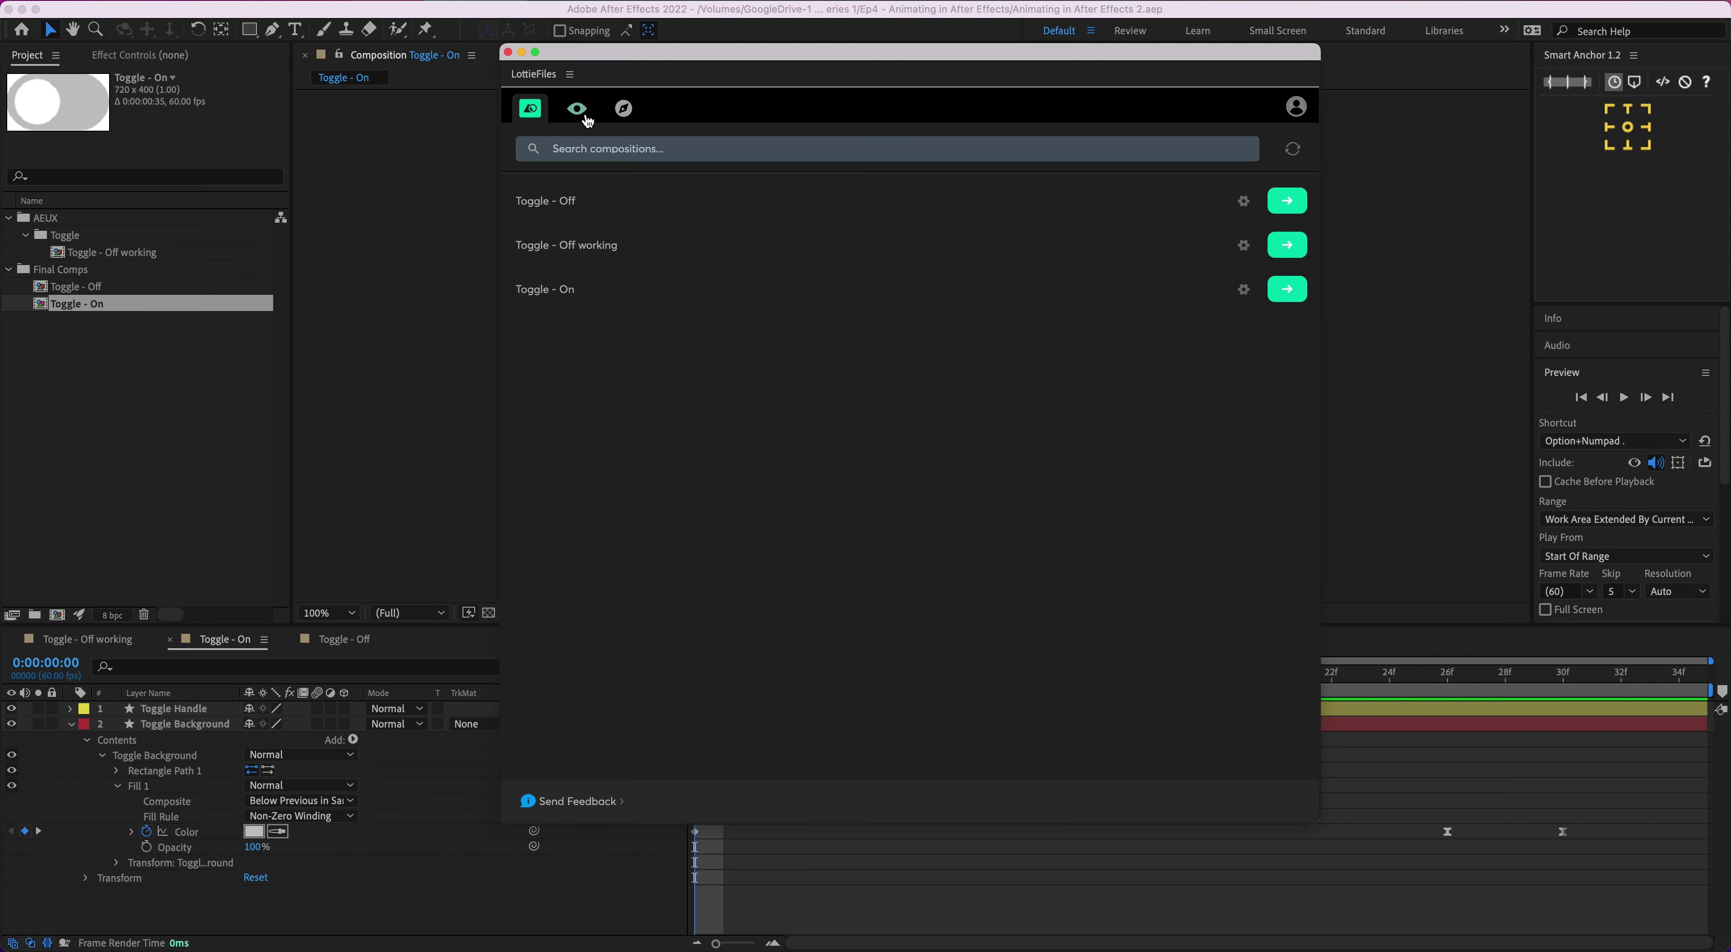
{"action": "left_click", "coordinate": [622, 110]}
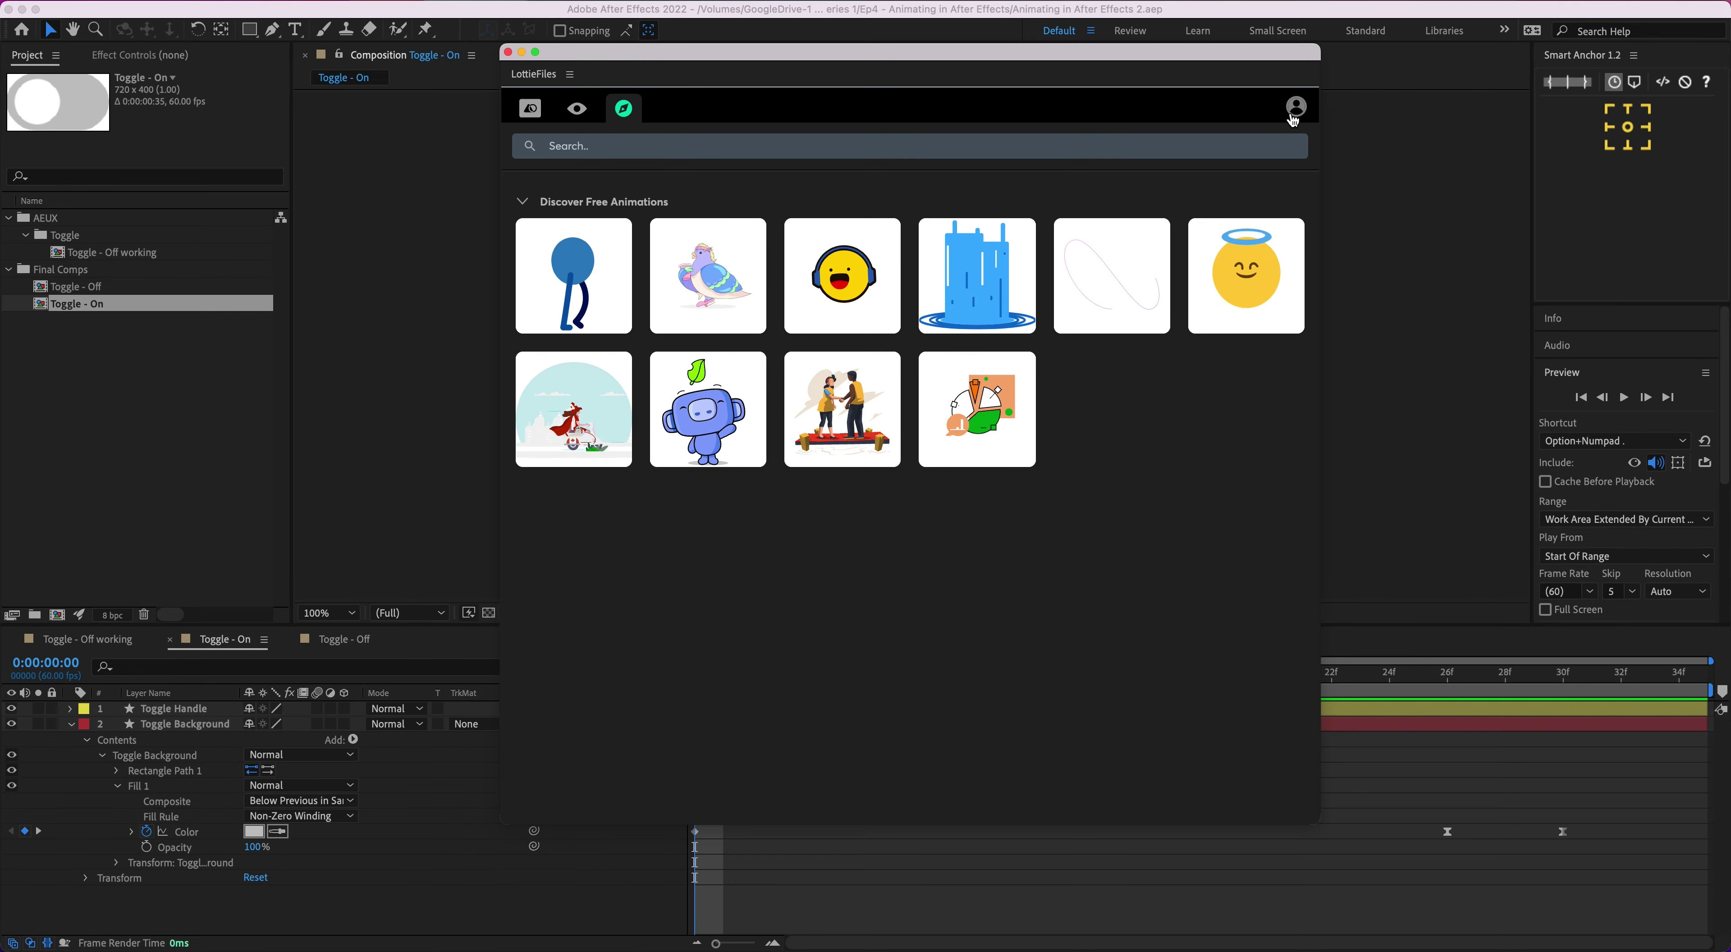
{"action": "left_click", "coordinate": [530, 109]}
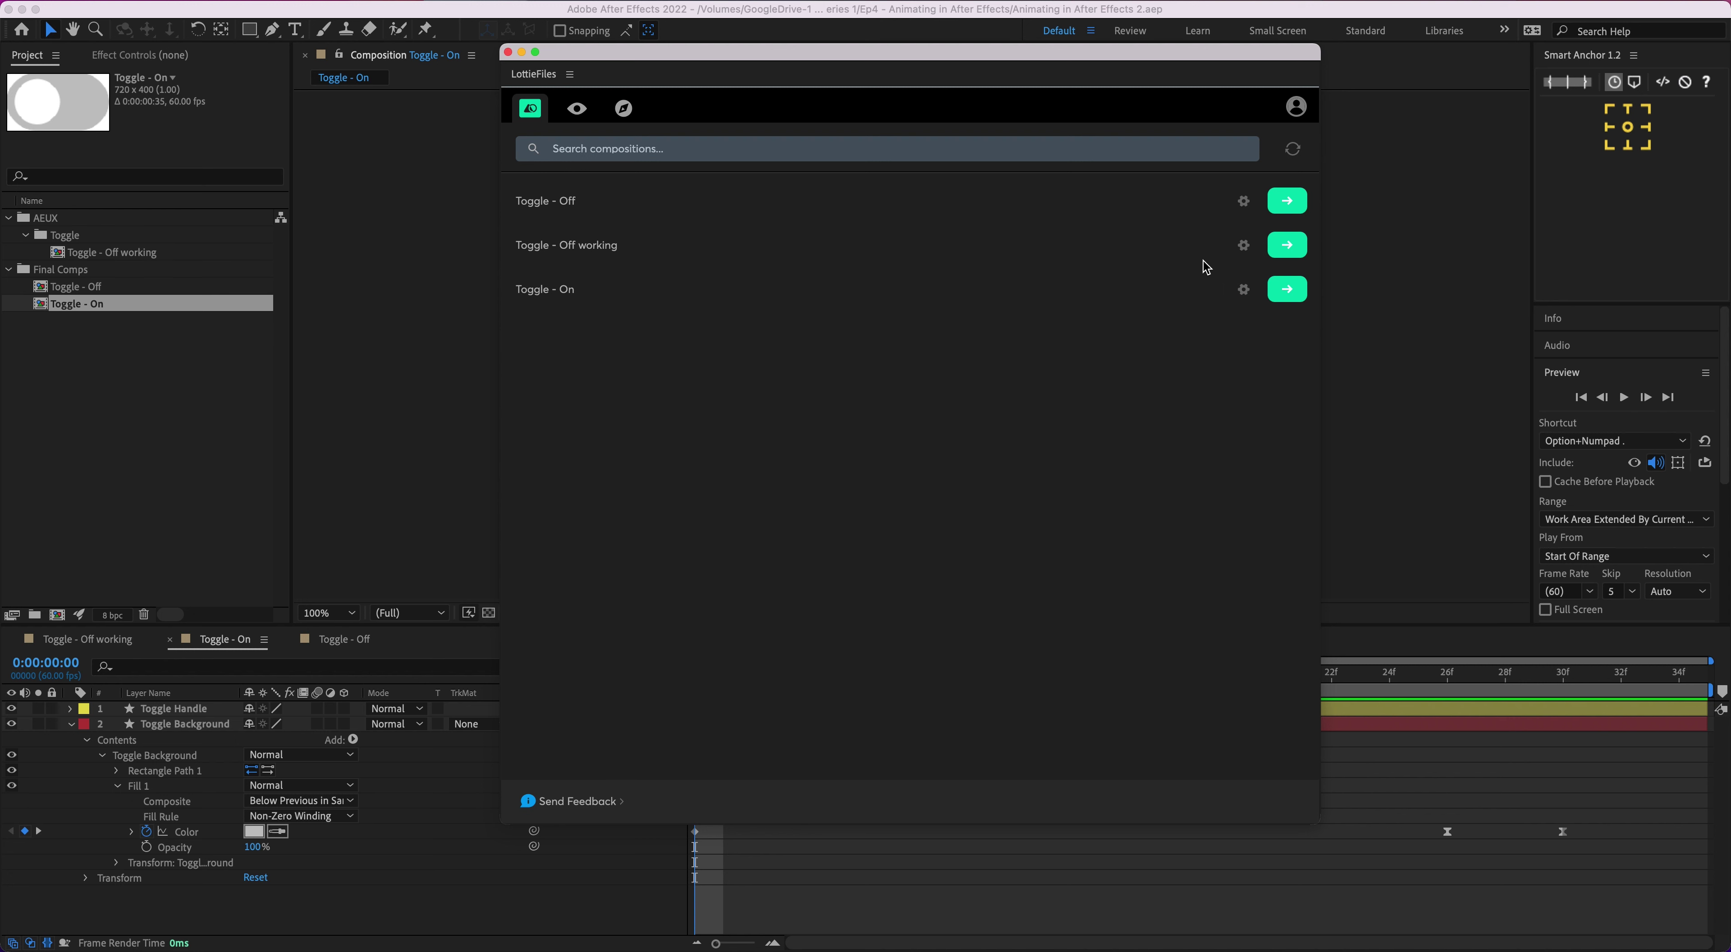
Step: Examine the metadata, expressions and assets export settings for Toggle - On, and return to the composition list without saving
{"action": "left_click", "coordinate": [1254, 296]}
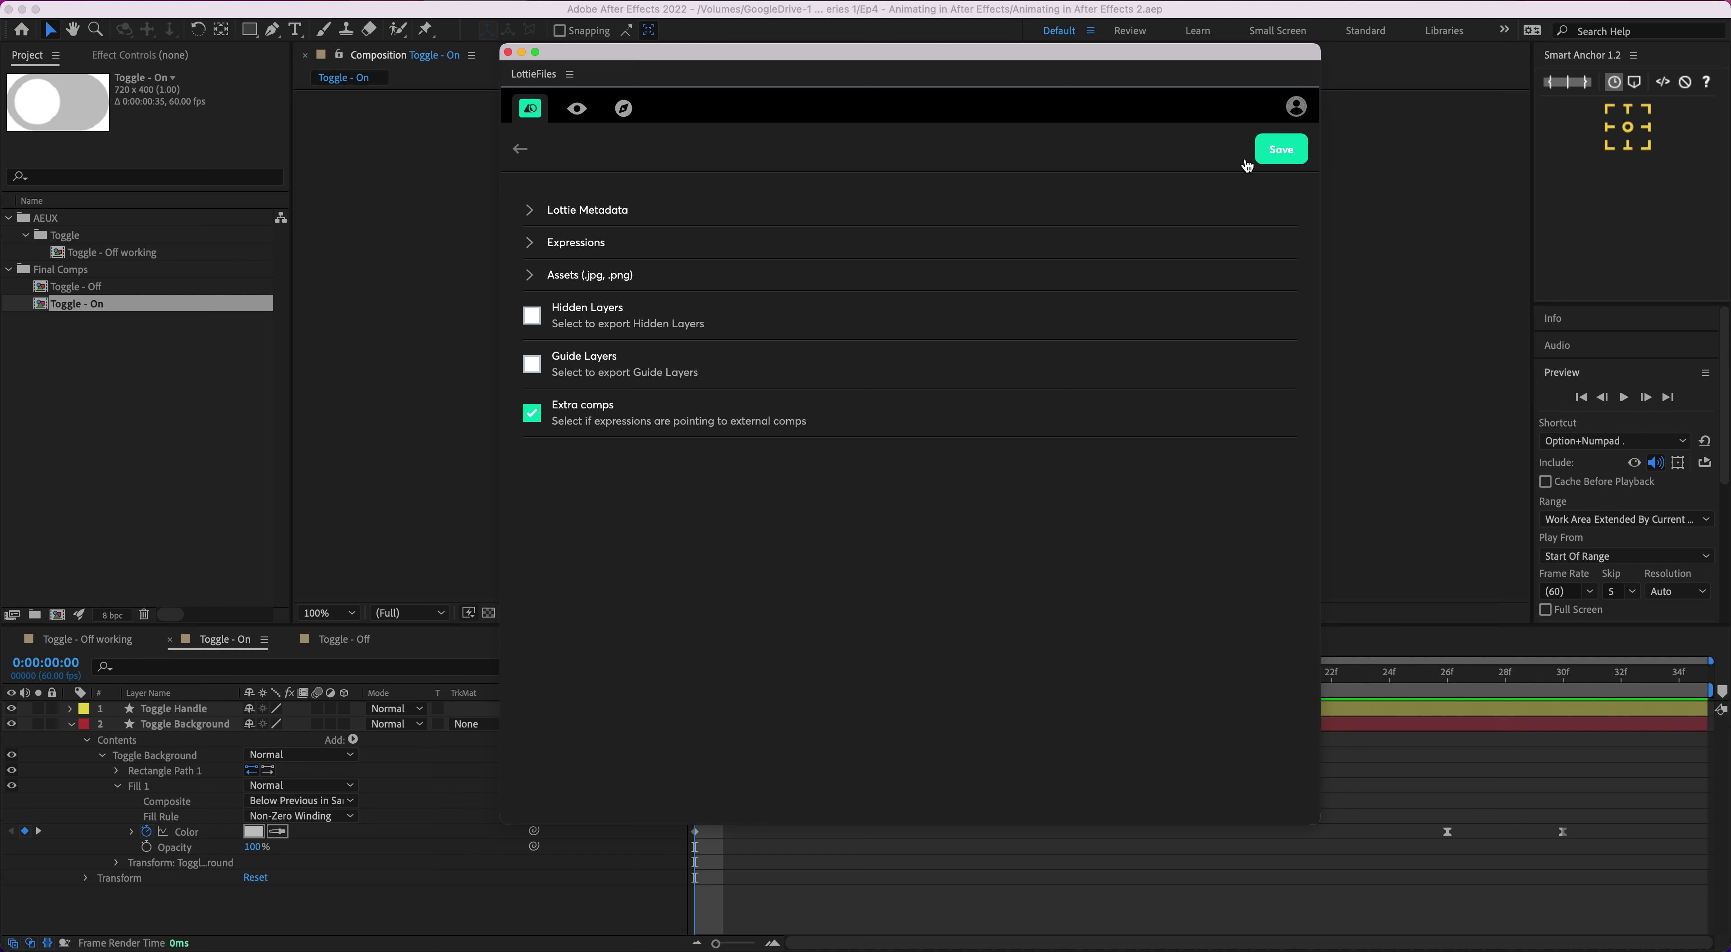
{"action": "left_click", "coordinate": [527, 209]}
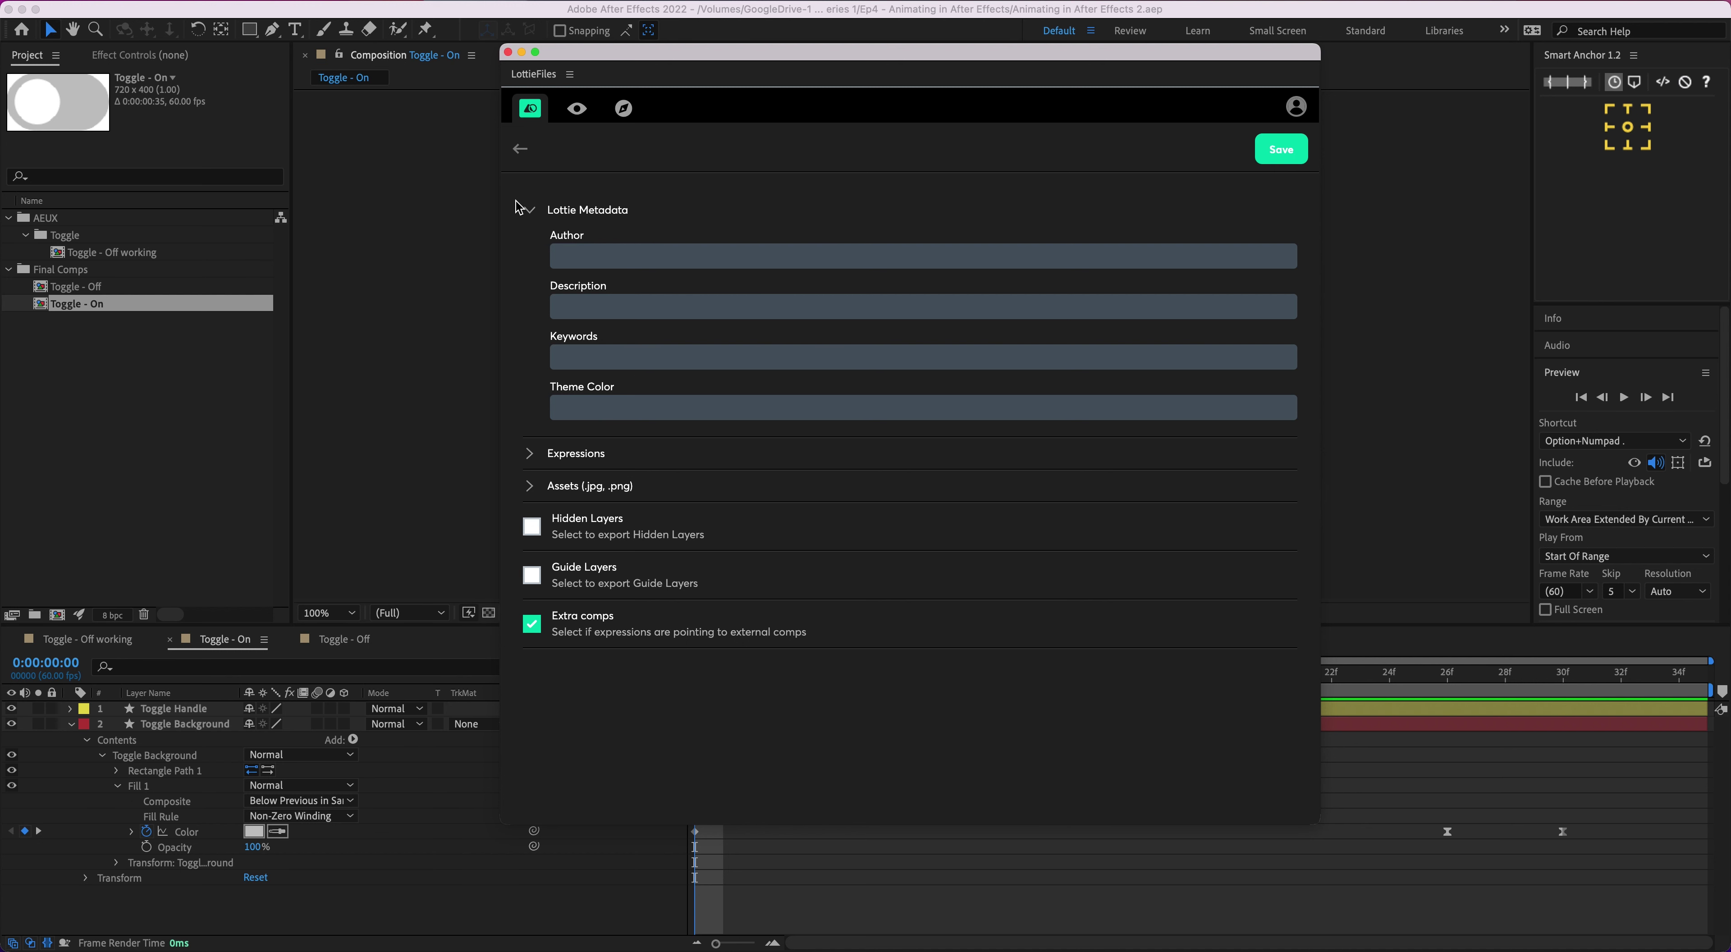
{"action": "left_click", "coordinate": [529, 209]}
{"action": "left_click", "coordinate": [535, 242]}
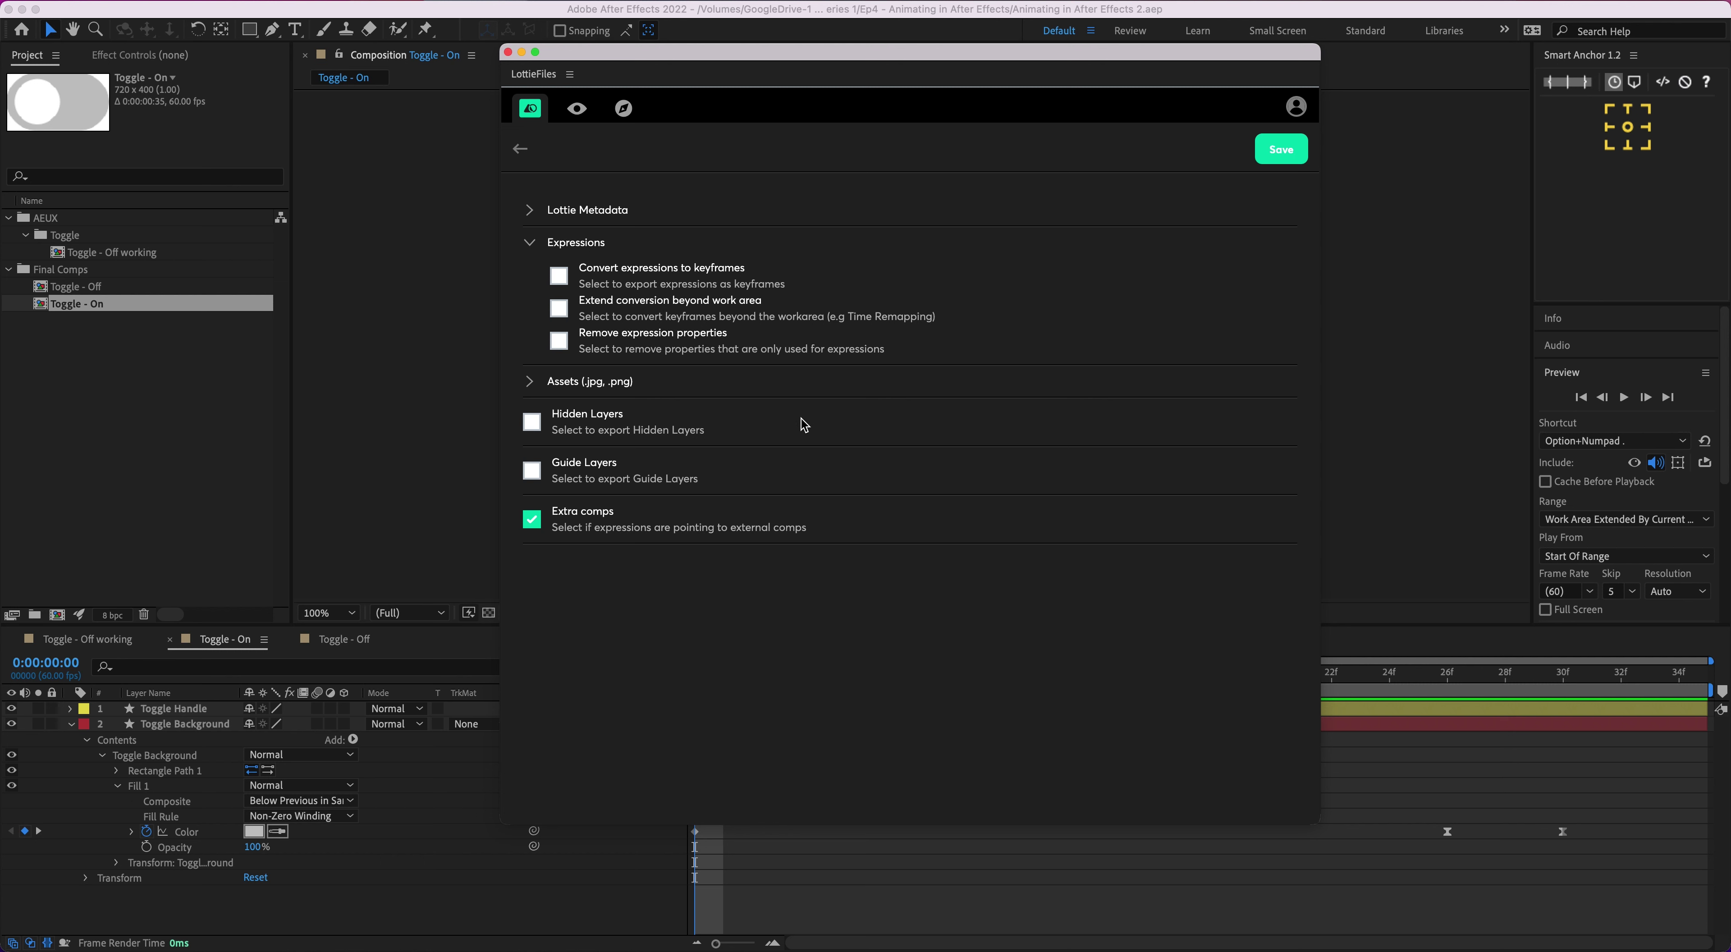
{"action": "left_click", "coordinate": [530, 381]}
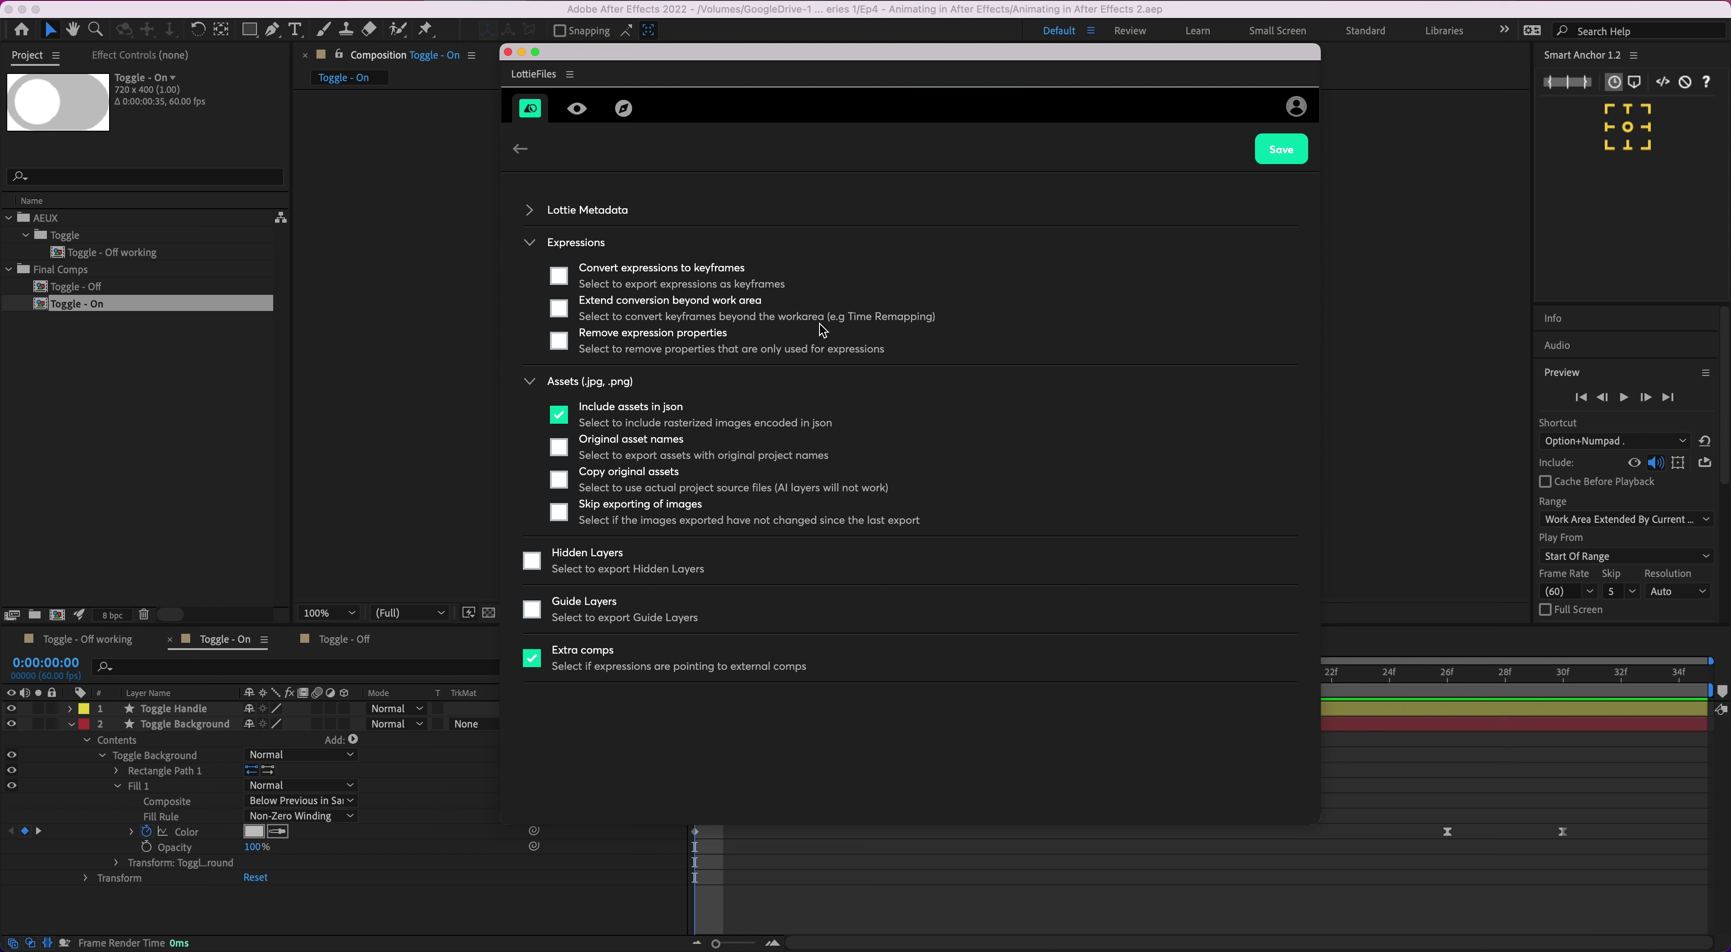
{"action": "left_click", "coordinate": [530, 381]}
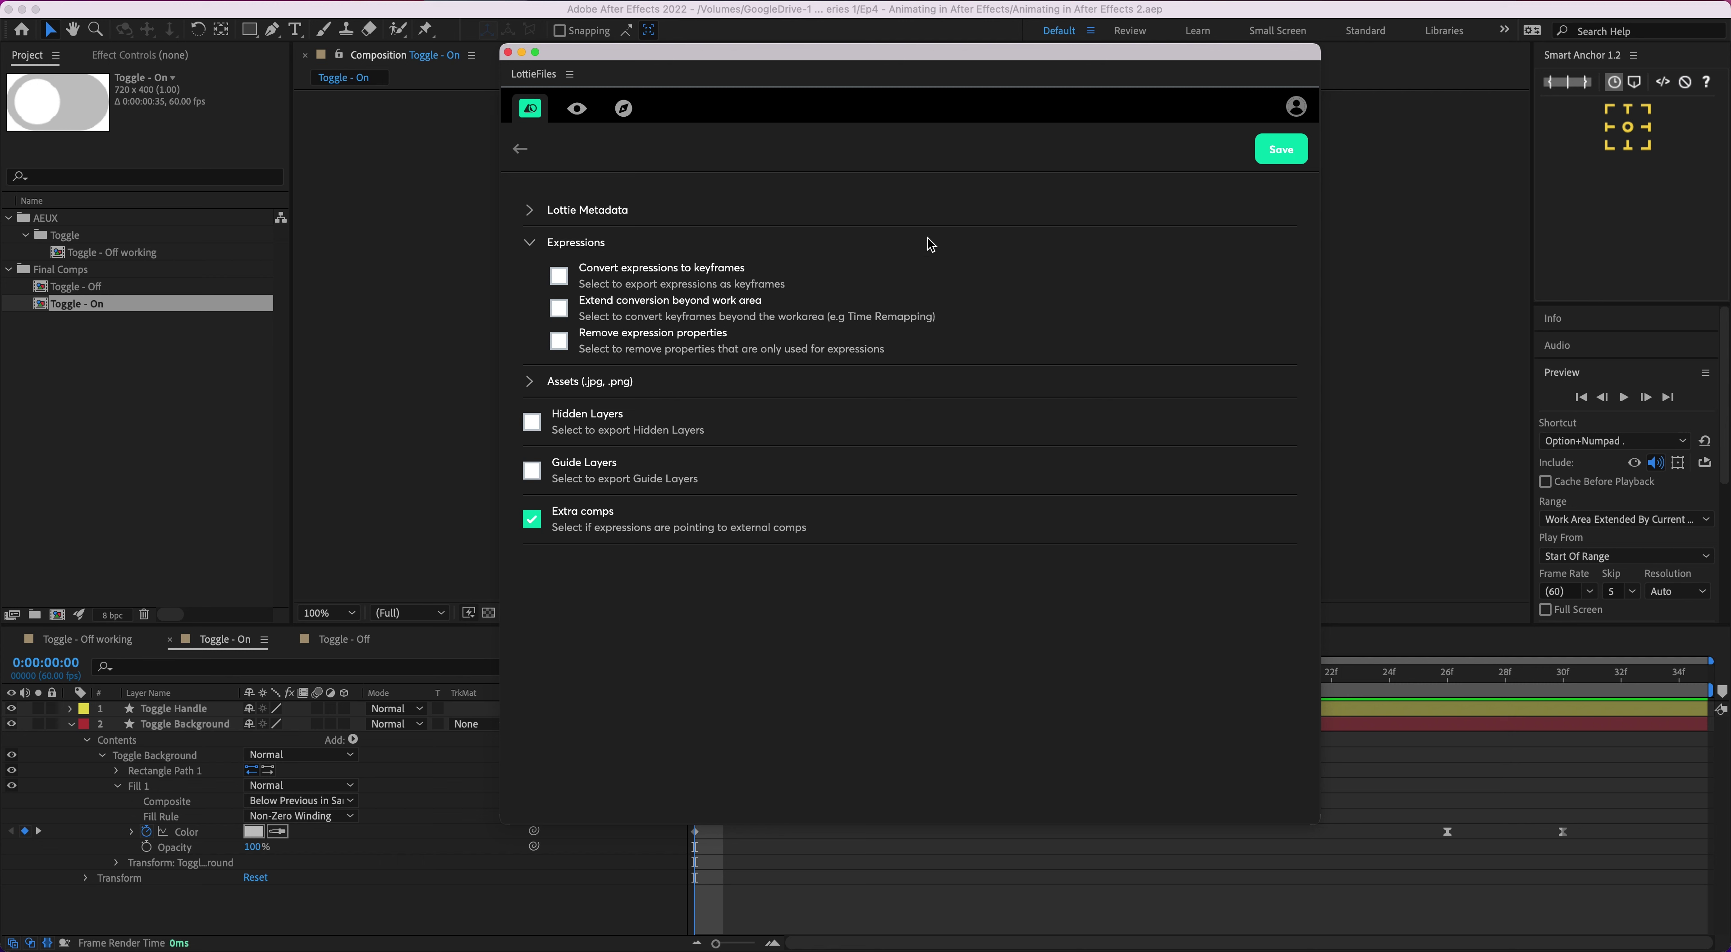
{"action": "left_click", "coordinate": [523, 149]}
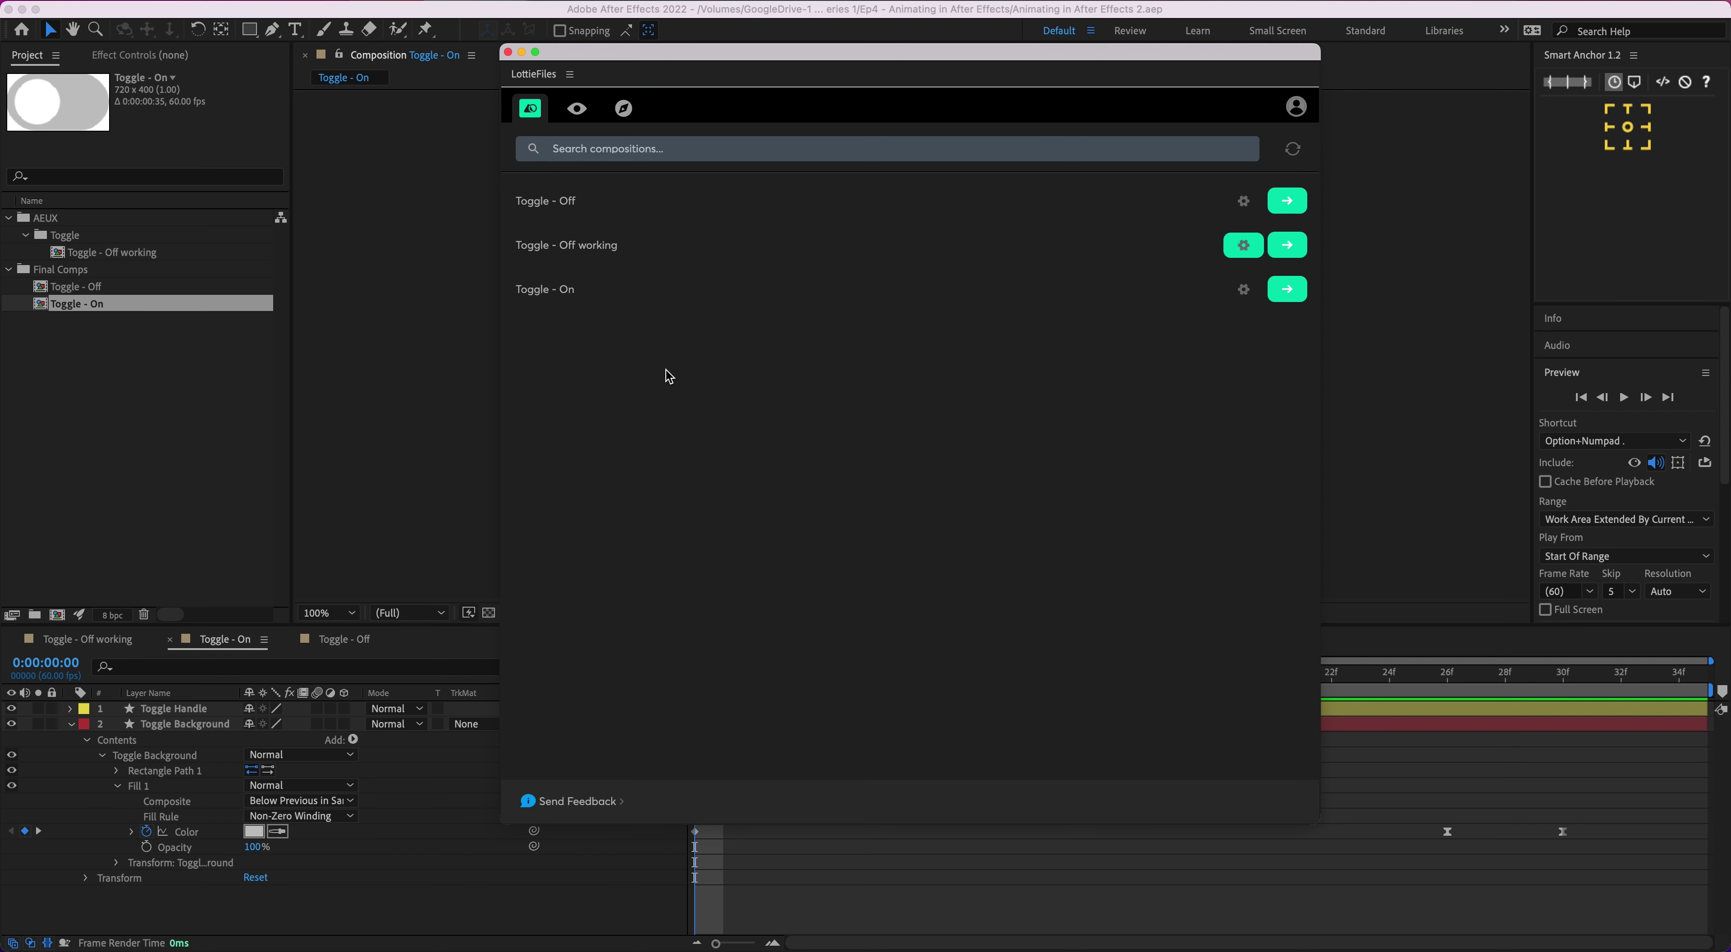
Step: Render the Toggle - On composition in LottieFiles and compare its preview with the original composition
{"action": "left_click", "coordinate": [1284, 293]}
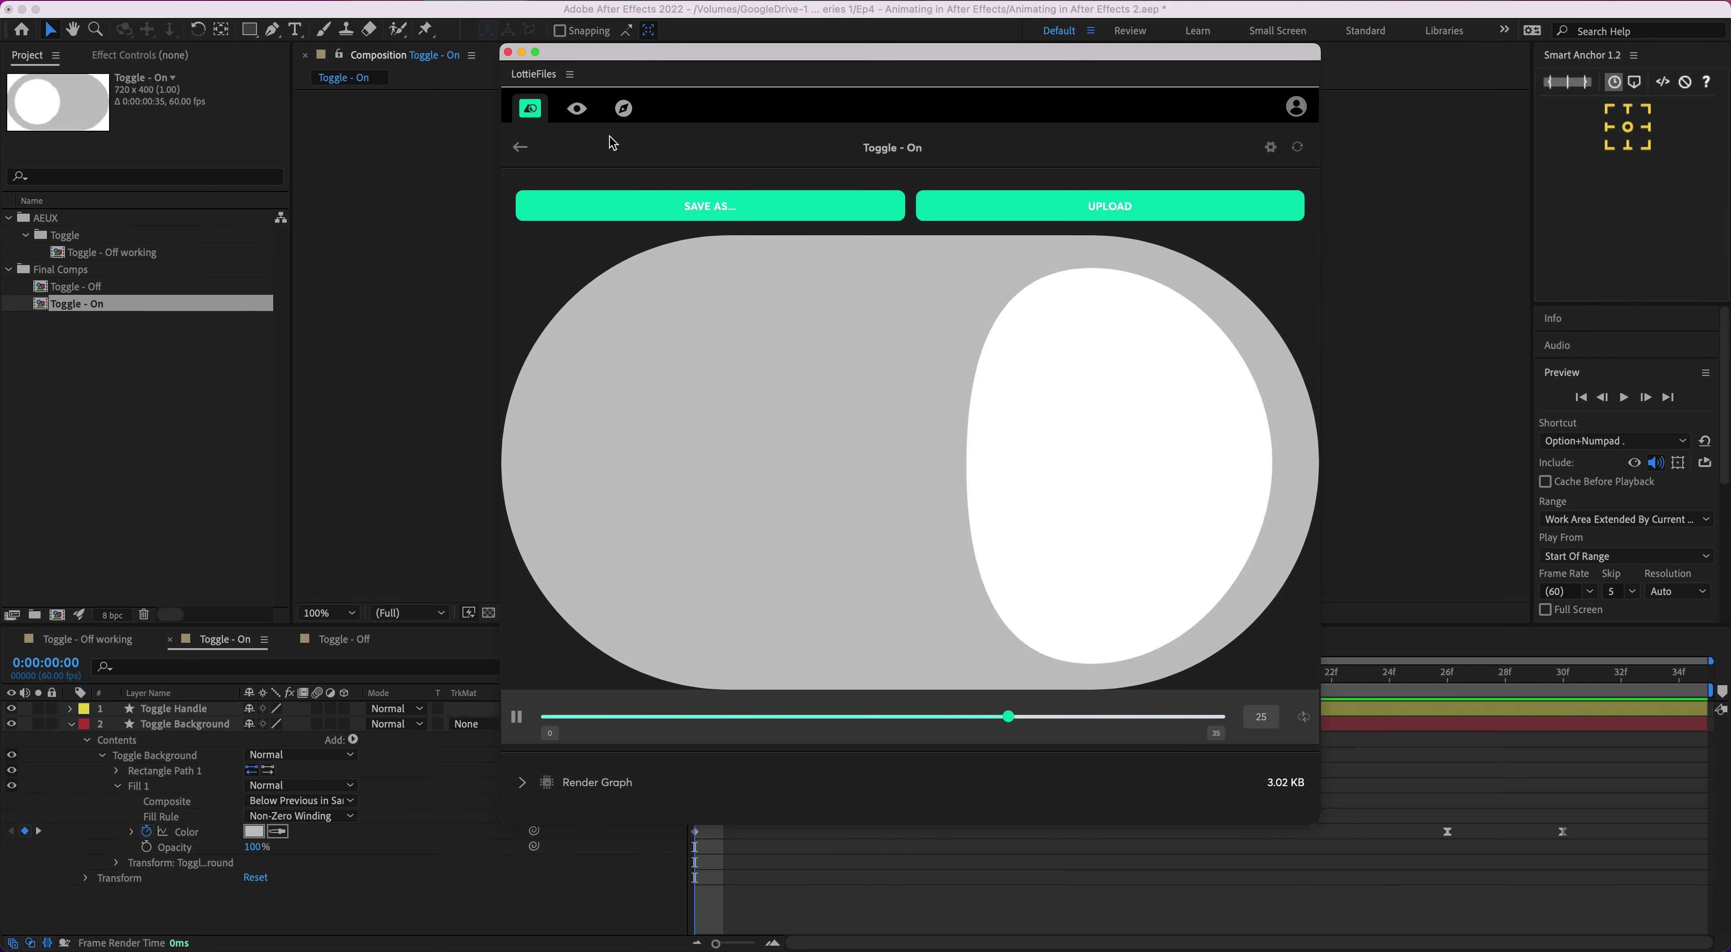
{"action": "left_click_drag", "start_coordinate": [669, 52], "coordinate": [1369, 104]}
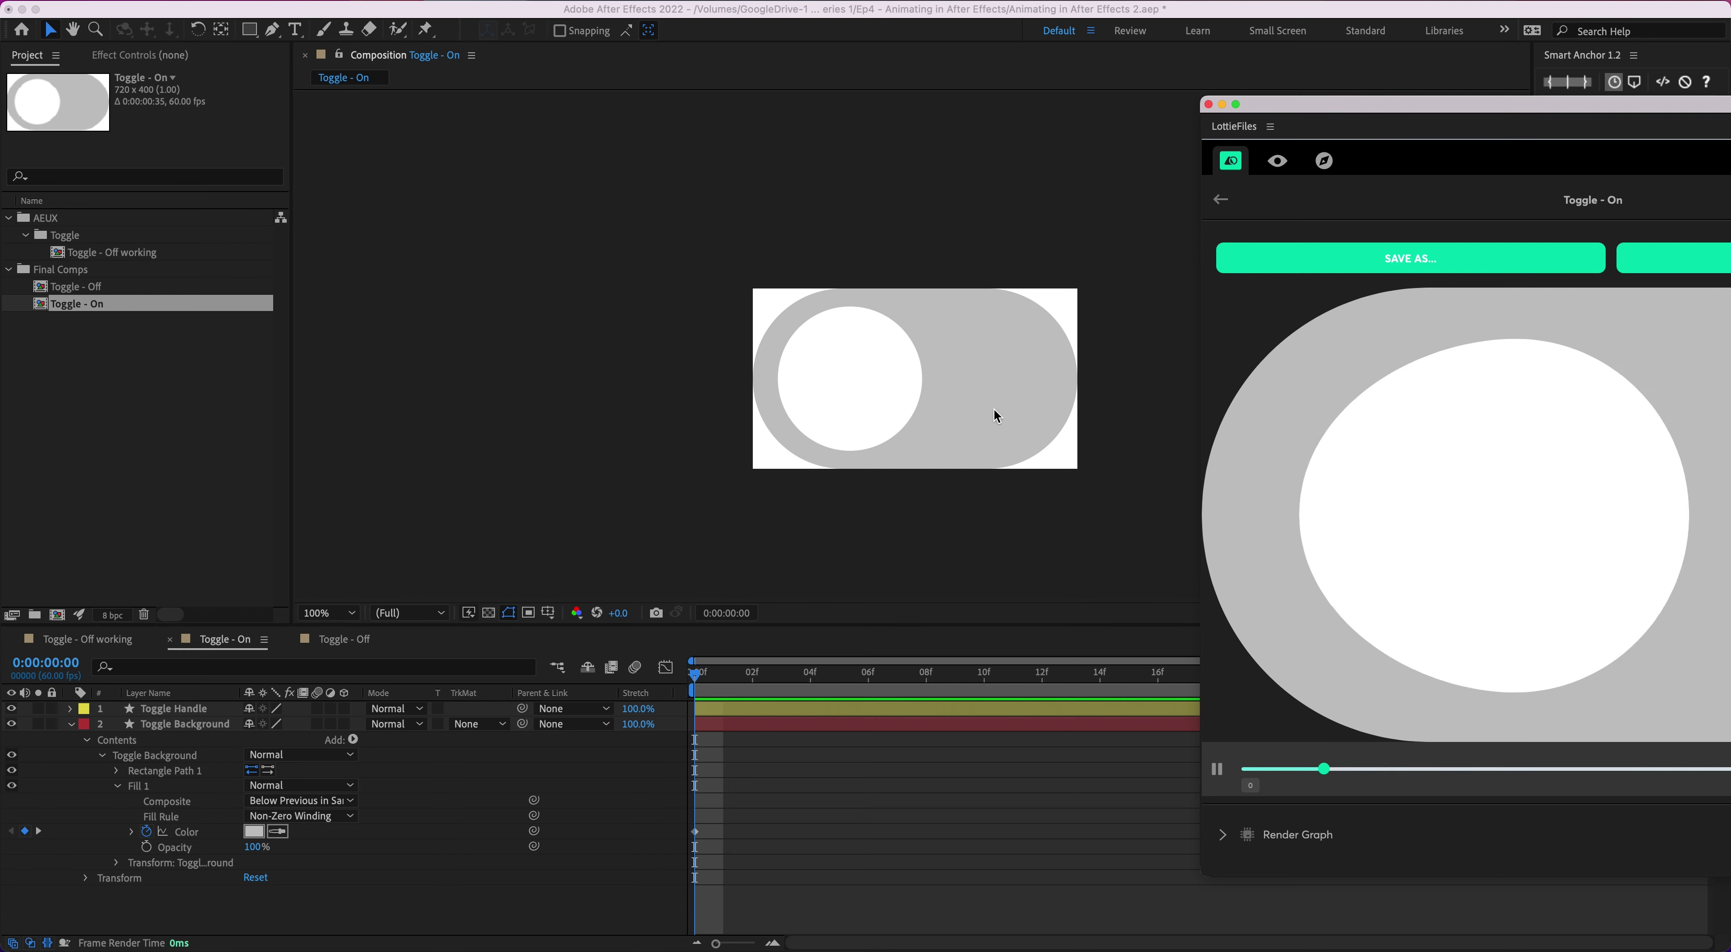
{"action": "scroll", "coordinate": [911, 345], "scroll_direction": "up", "scroll_amount": 1}
{"action": "scroll", "coordinate": [811, 410], "scroll_direction": "up", "scroll_amount": 3}
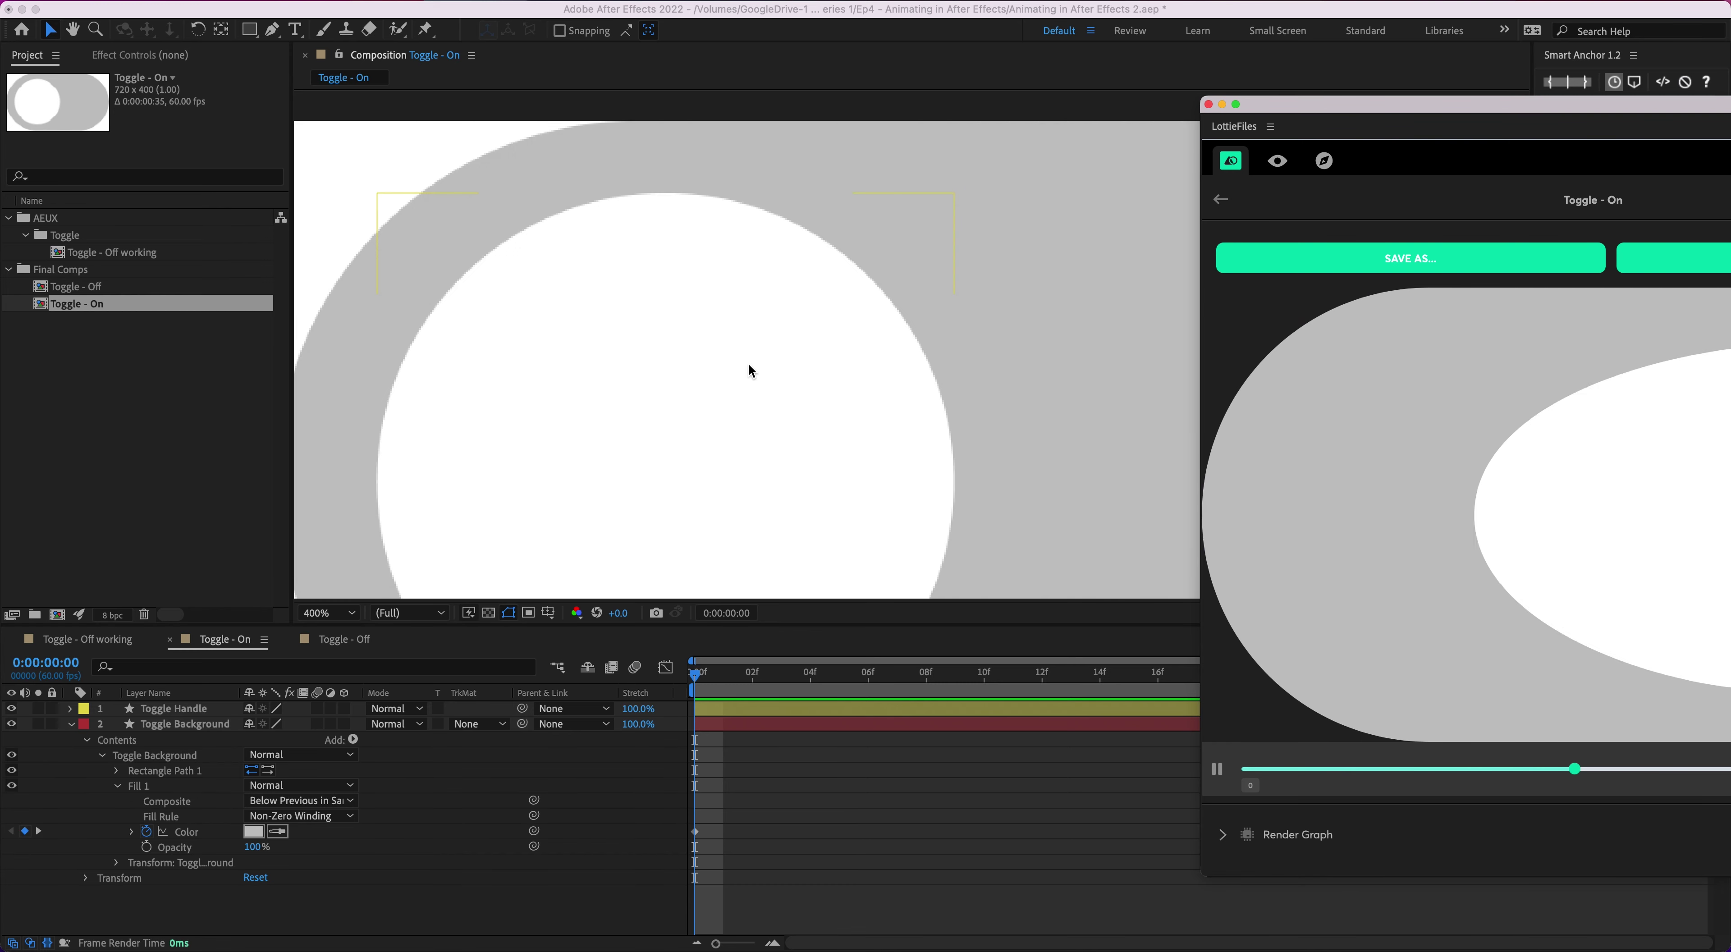
{"action": "scroll", "coordinate": [719, 437], "scroll_direction": "down", "scroll_amount": 3}
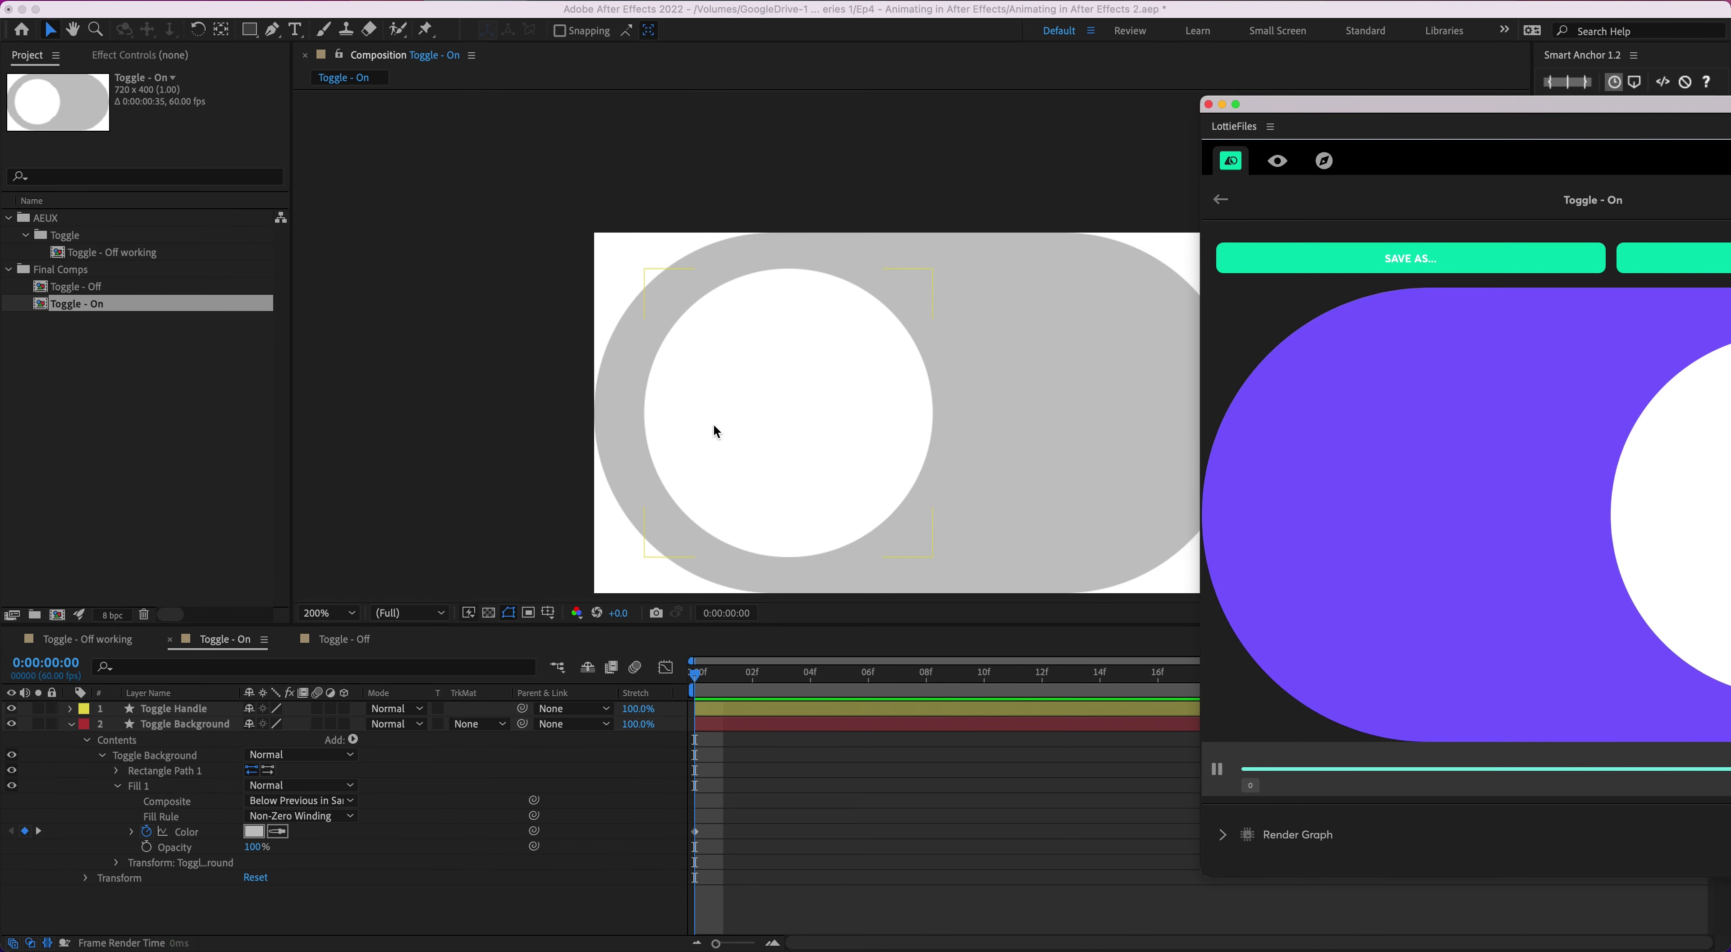
{"action": "left_click_drag", "start_coordinate": [1541, 104], "coordinate": [888, 85]}
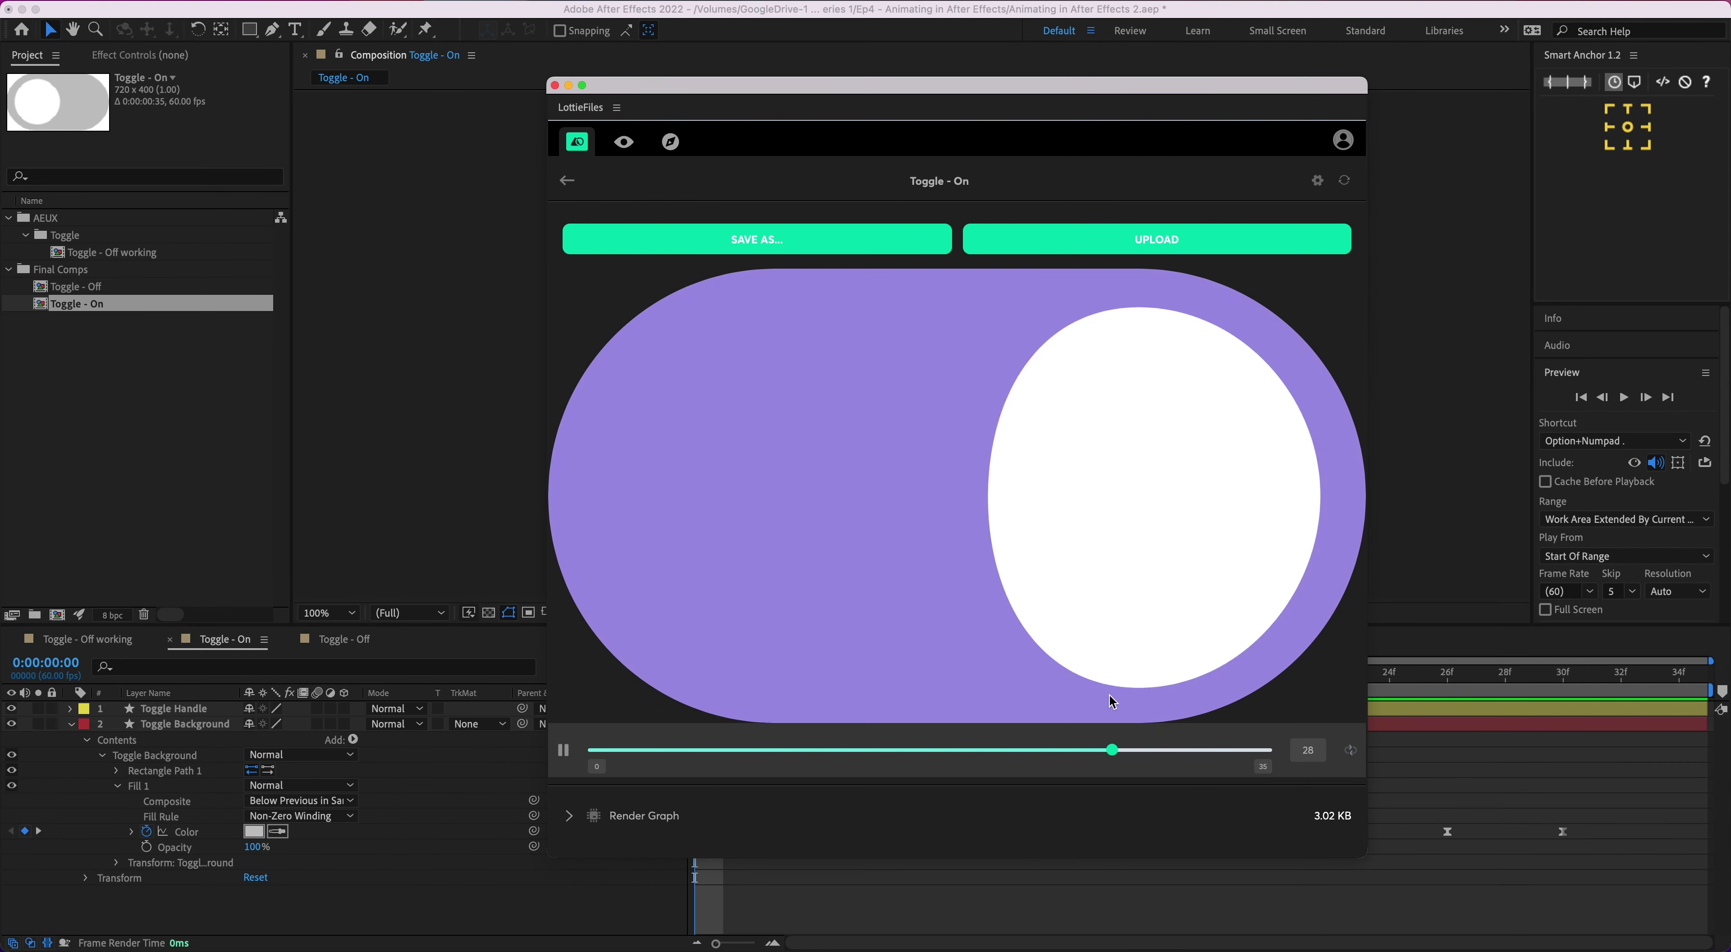
{"action": "scroll", "coordinate": [879, 464], "scroll_direction": "down", "scroll_amount": 1}
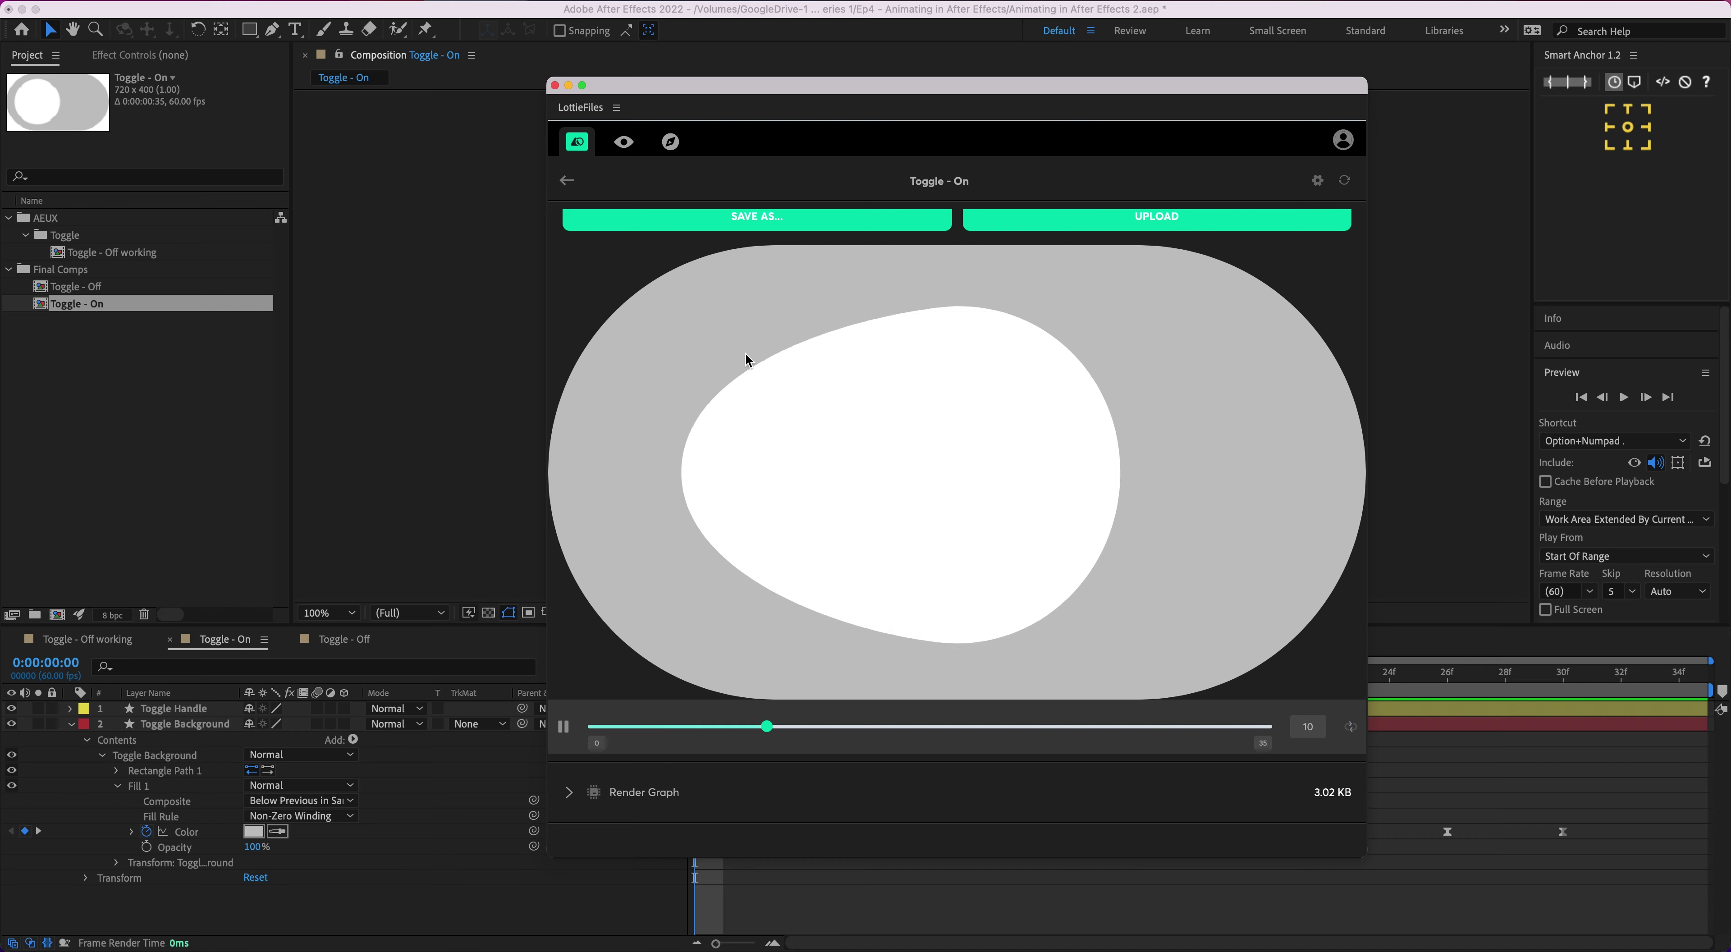
{"action": "scroll", "coordinate": [746, 356], "scroll_direction": "up", "scroll_amount": 1}
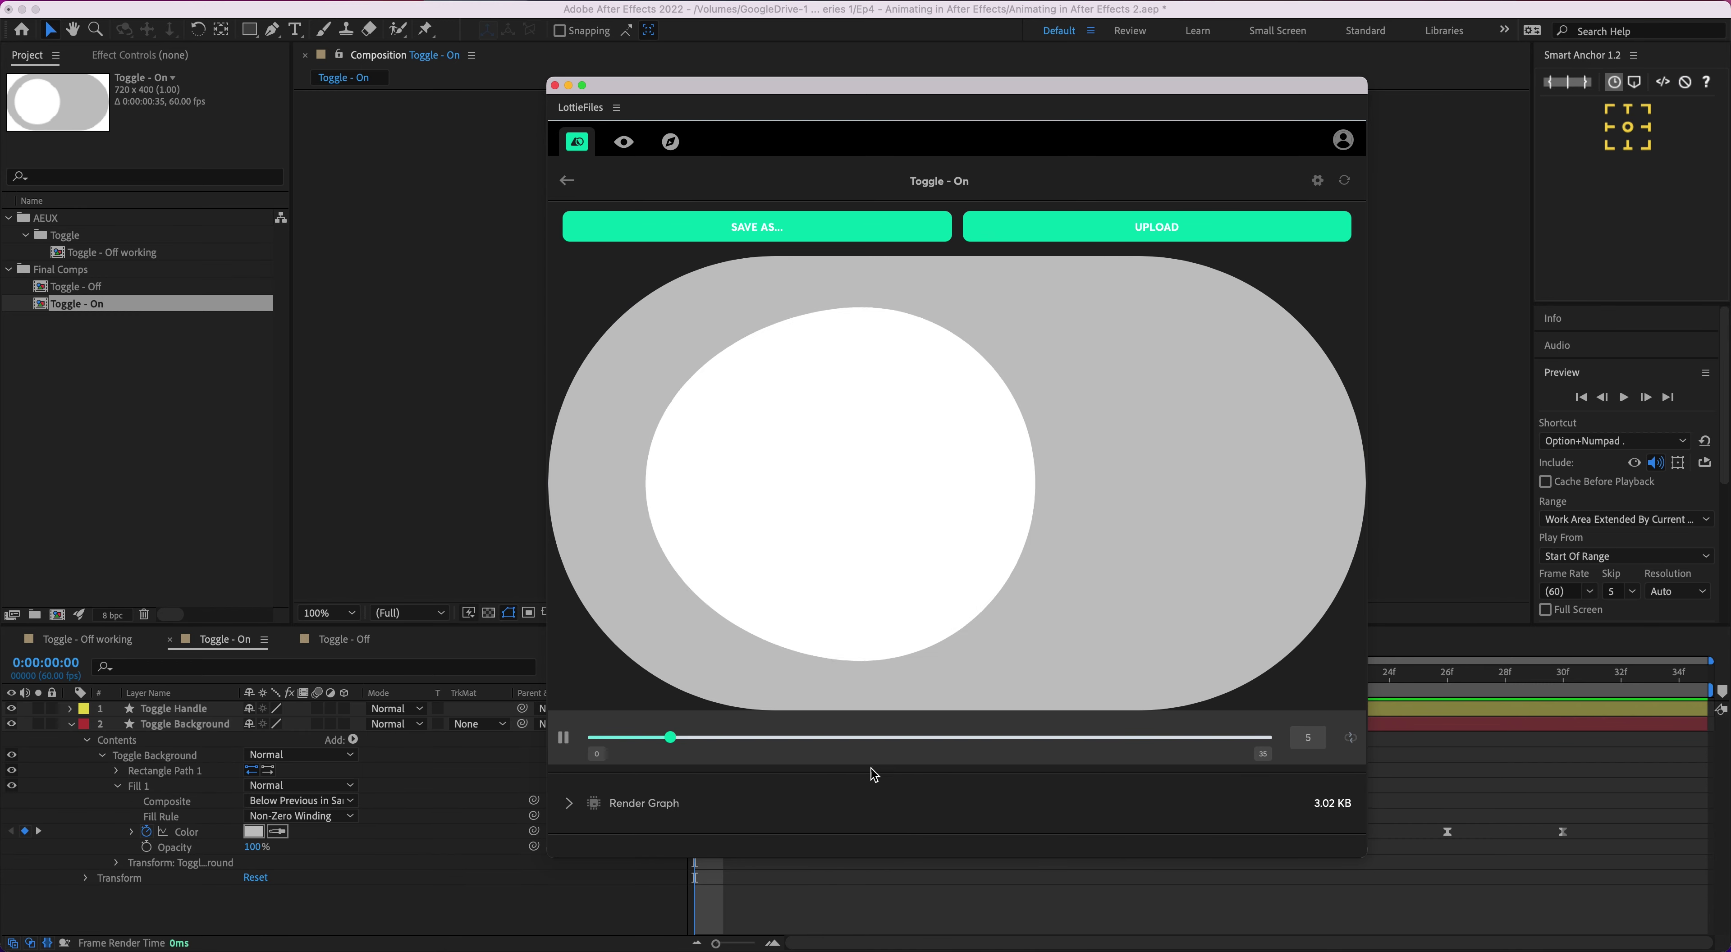
Step: Pause the Lottie preview, scrub it from the first frame to the end, and close the LottieFiles window
{"action": "left_click", "coordinate": [564, 743]}
{"action": "left_click", "coordinate": [592, 738]}
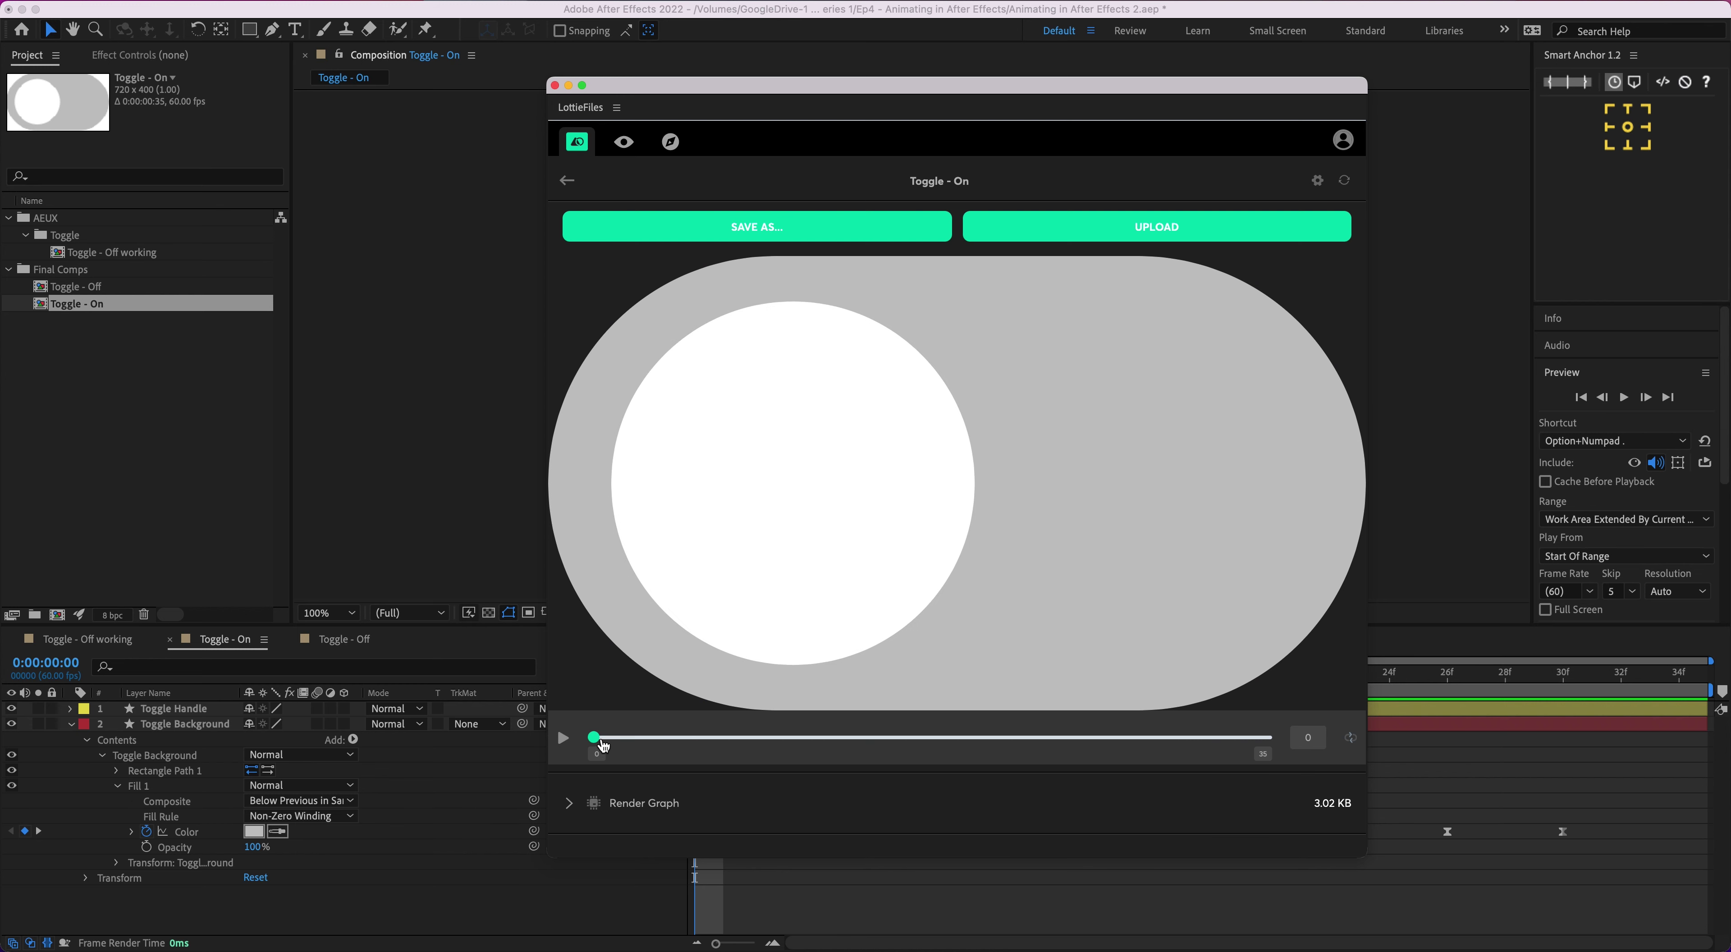
{"action": "mouse_move", "coordinate": [602, 745]}
{"action": "left_mouse_down"}
{"action": "mouse_move", "coordinate": [754, 751]}
{"action": "mouse_move", "coordinate": [593, 743]}
{"action": "left_mouse_up"}
{"action": "left_click_drag", "start_coordinate": [595, 738], "coordinate": [1263, 743]}
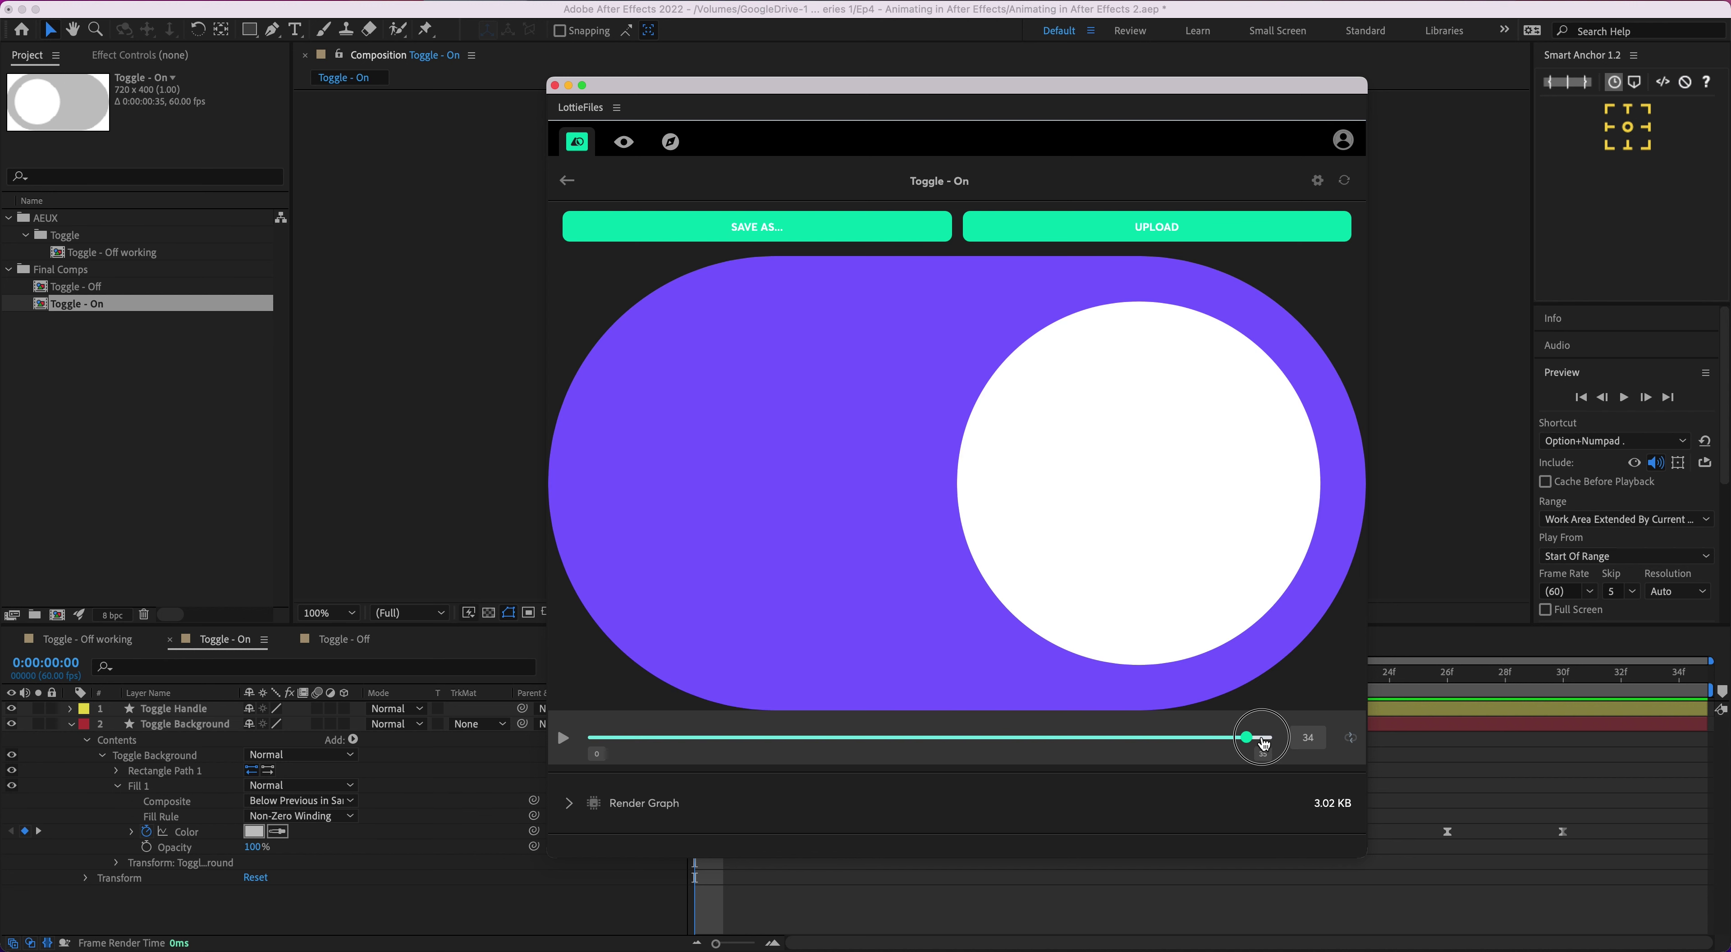
{"action": "left_click_drag", "start_coordinate": [1263, 743], "coordinate": [1230, 740]}
{"action": "left_click", "coordinate": [555, 85]}
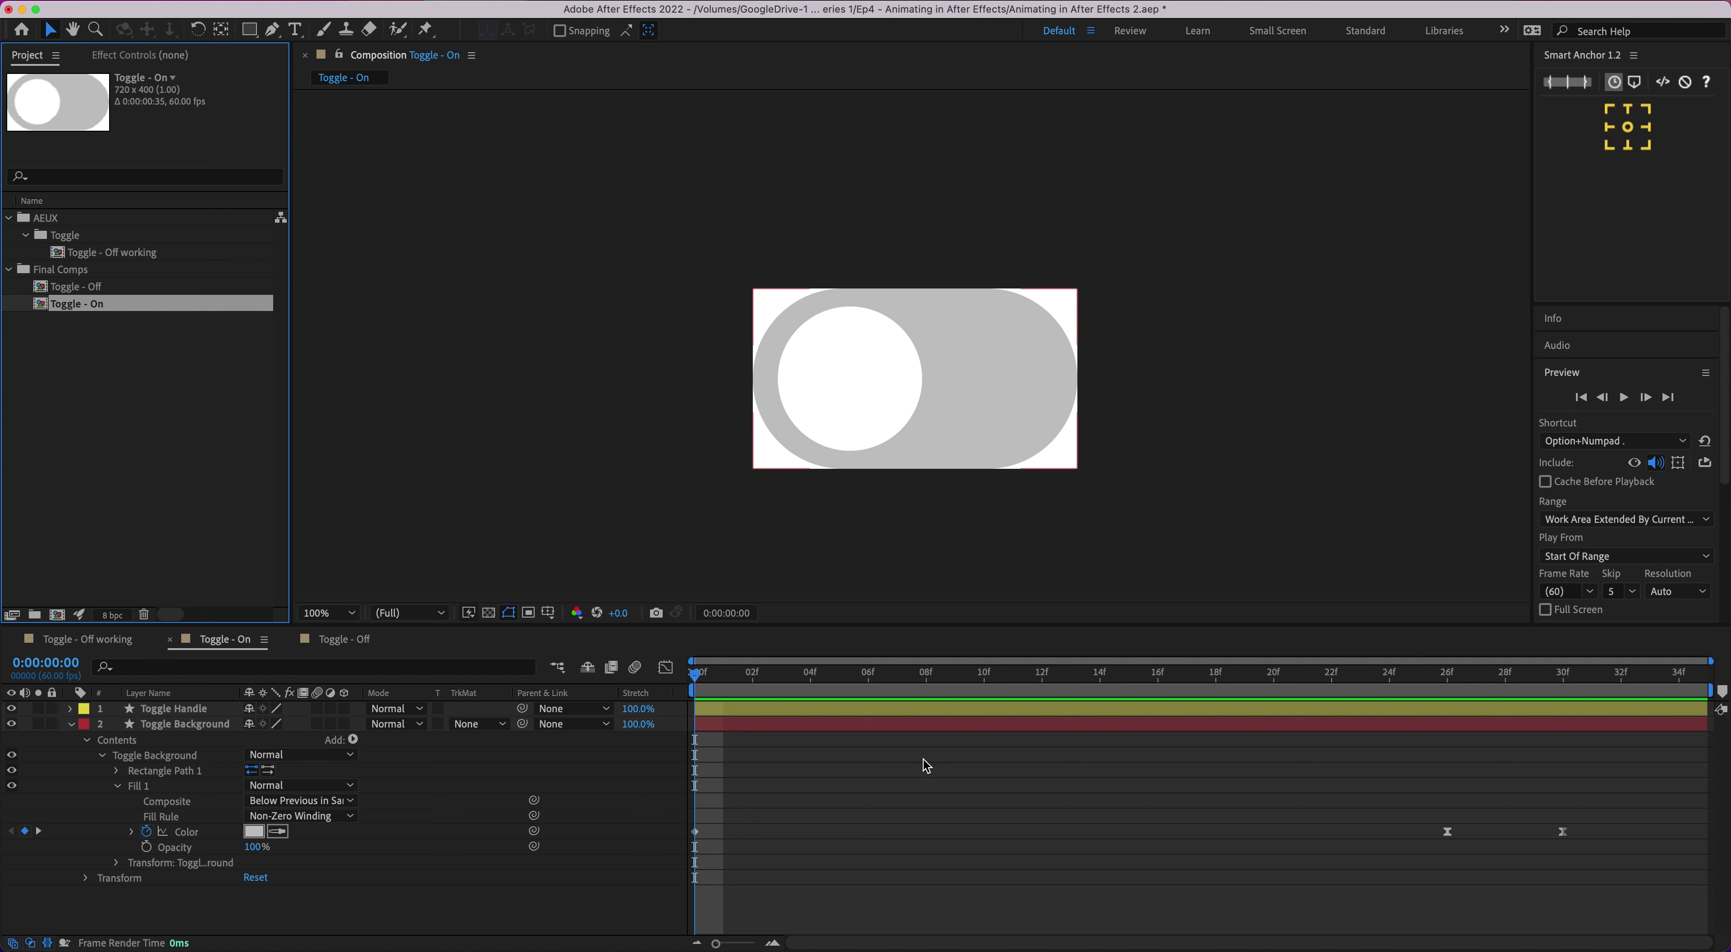
Step: Move the current time to frame 34 and extend the Toggle Background and Toggle Handle layers slightly past the composition's end
{"action": "left_click", "coordinate": [753, 673]}
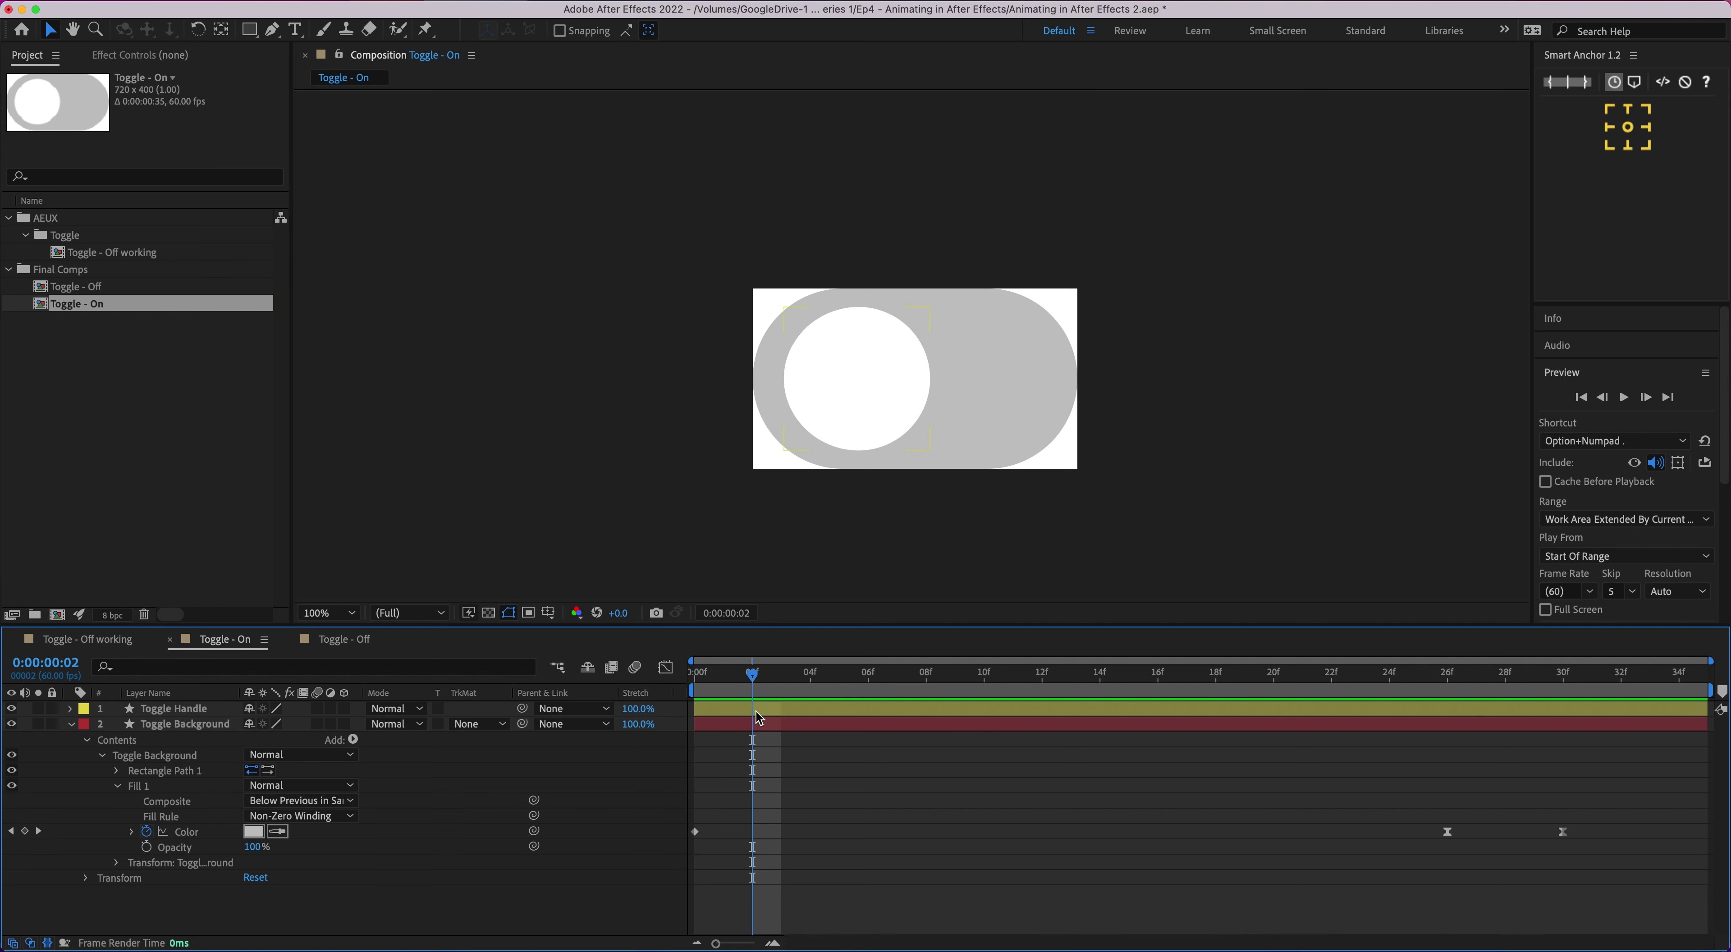
{"action": "left_click_drag", "start_coordinate": [750, 676], "coordinate": [1689, 686]}
{"action": "left_click", "coordinate": [1696, 724]}
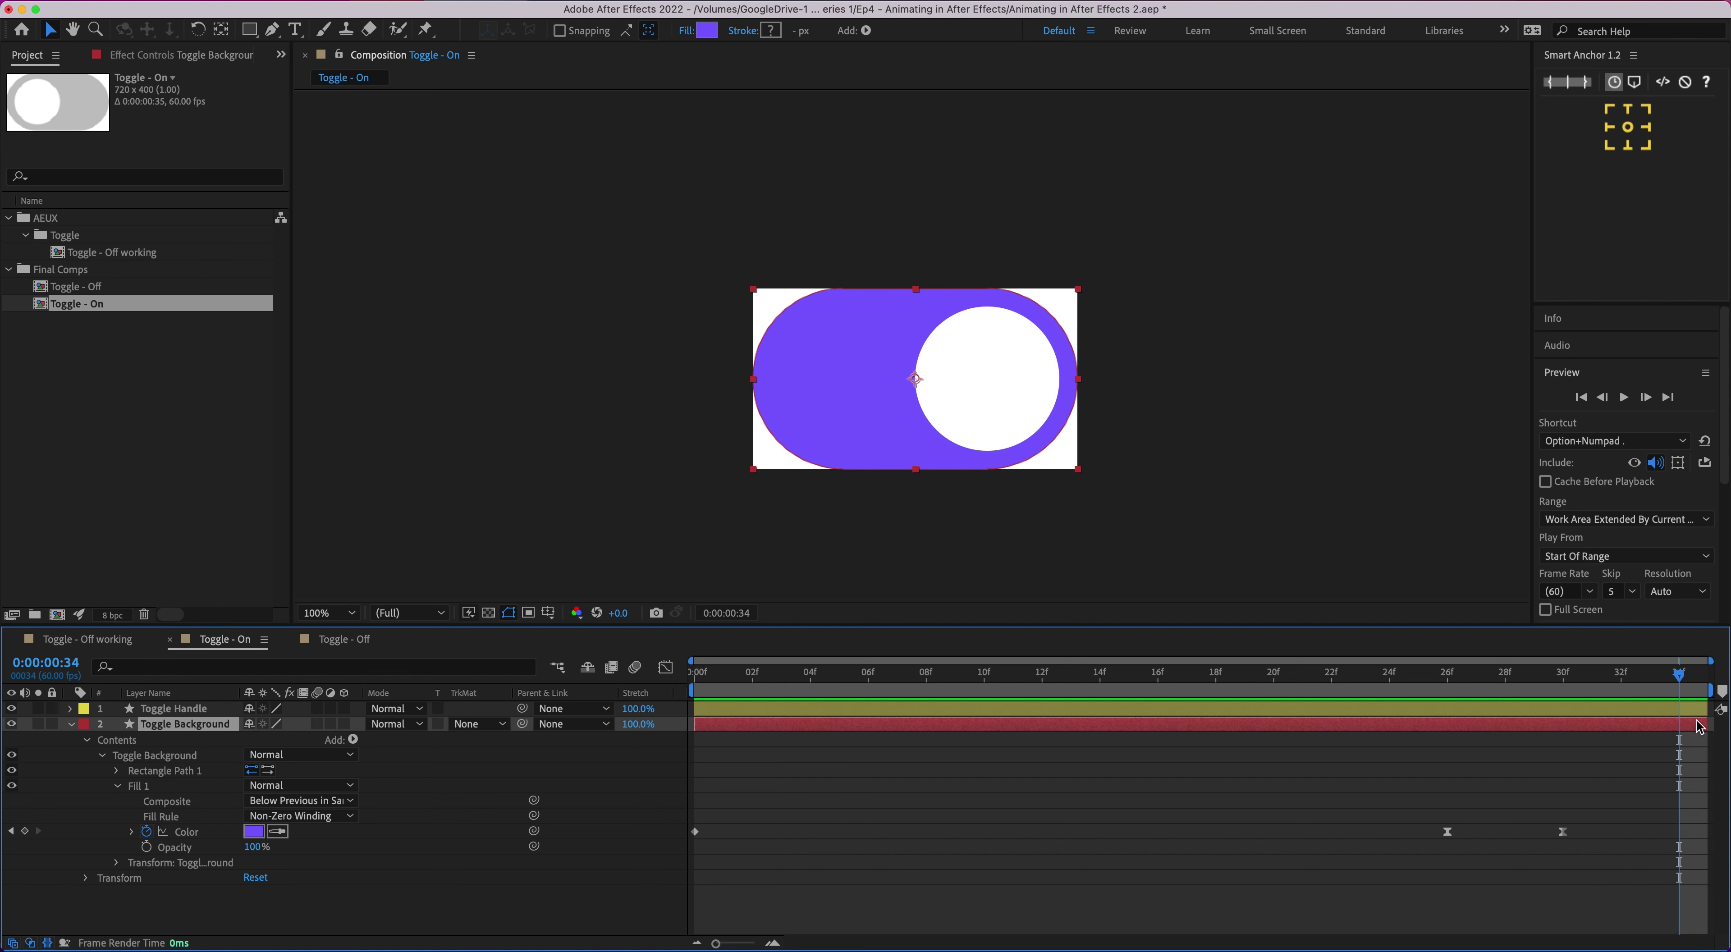
{"action": "left_click", "coordinate": [1707, 710], "text": "shift"}
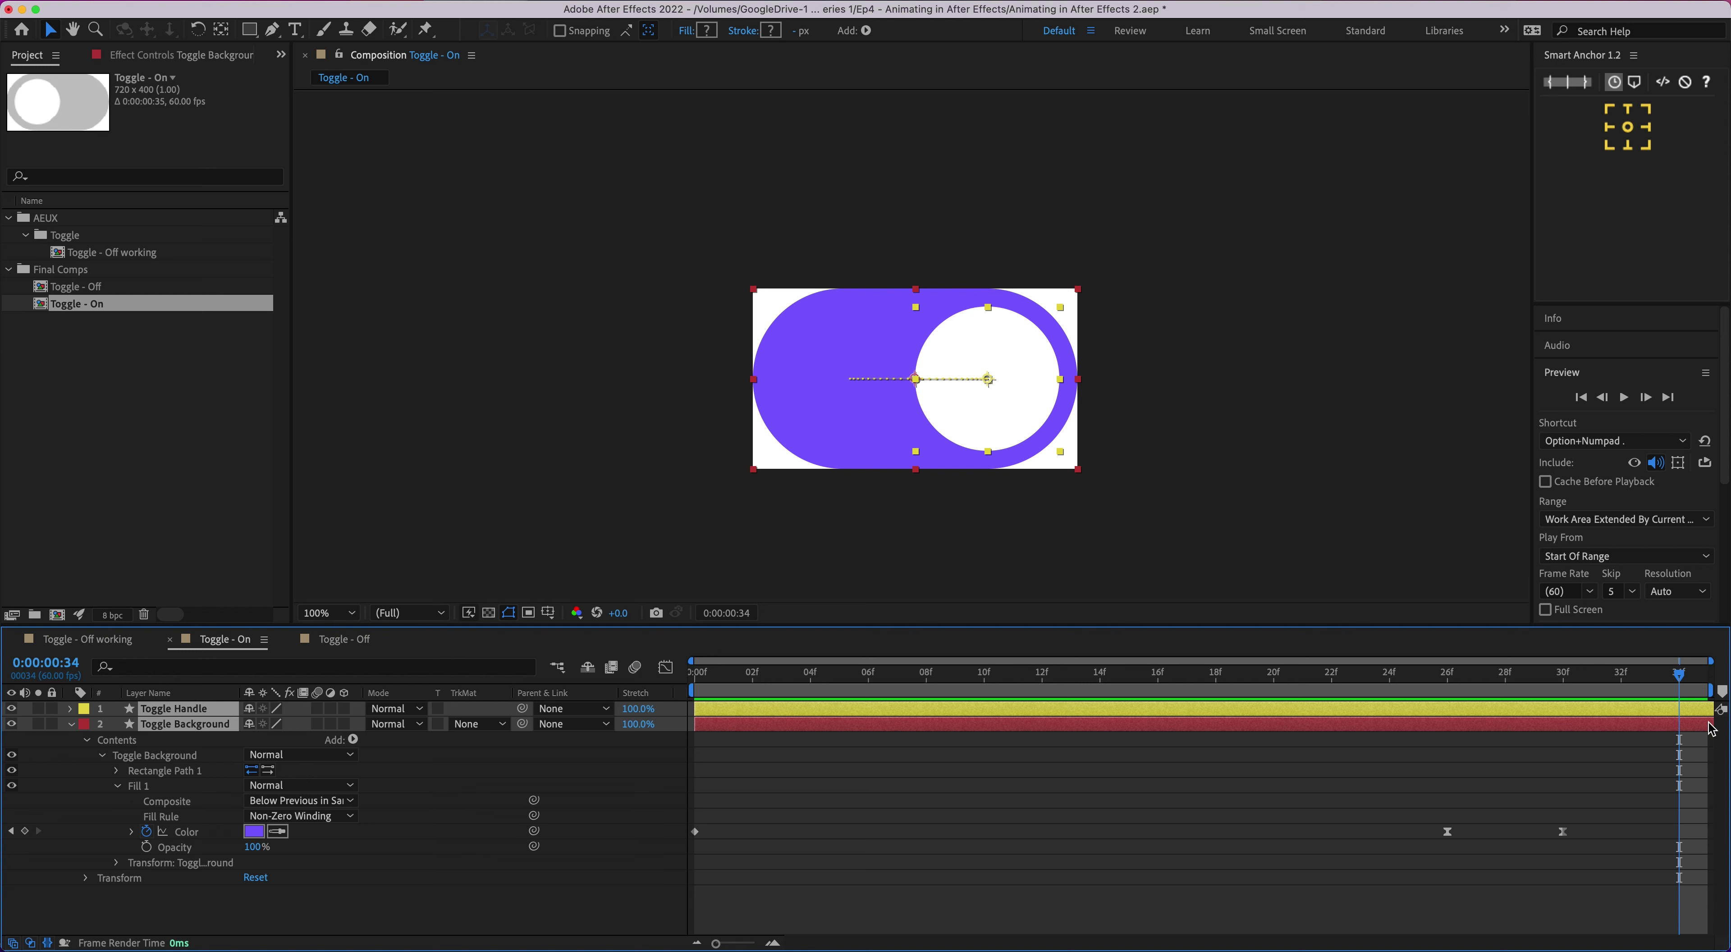
Step: Reopen the LottieFiles extension for the adjusted Toggle - On composition
{"action": "left_click", "coordinate": [531, 2]}
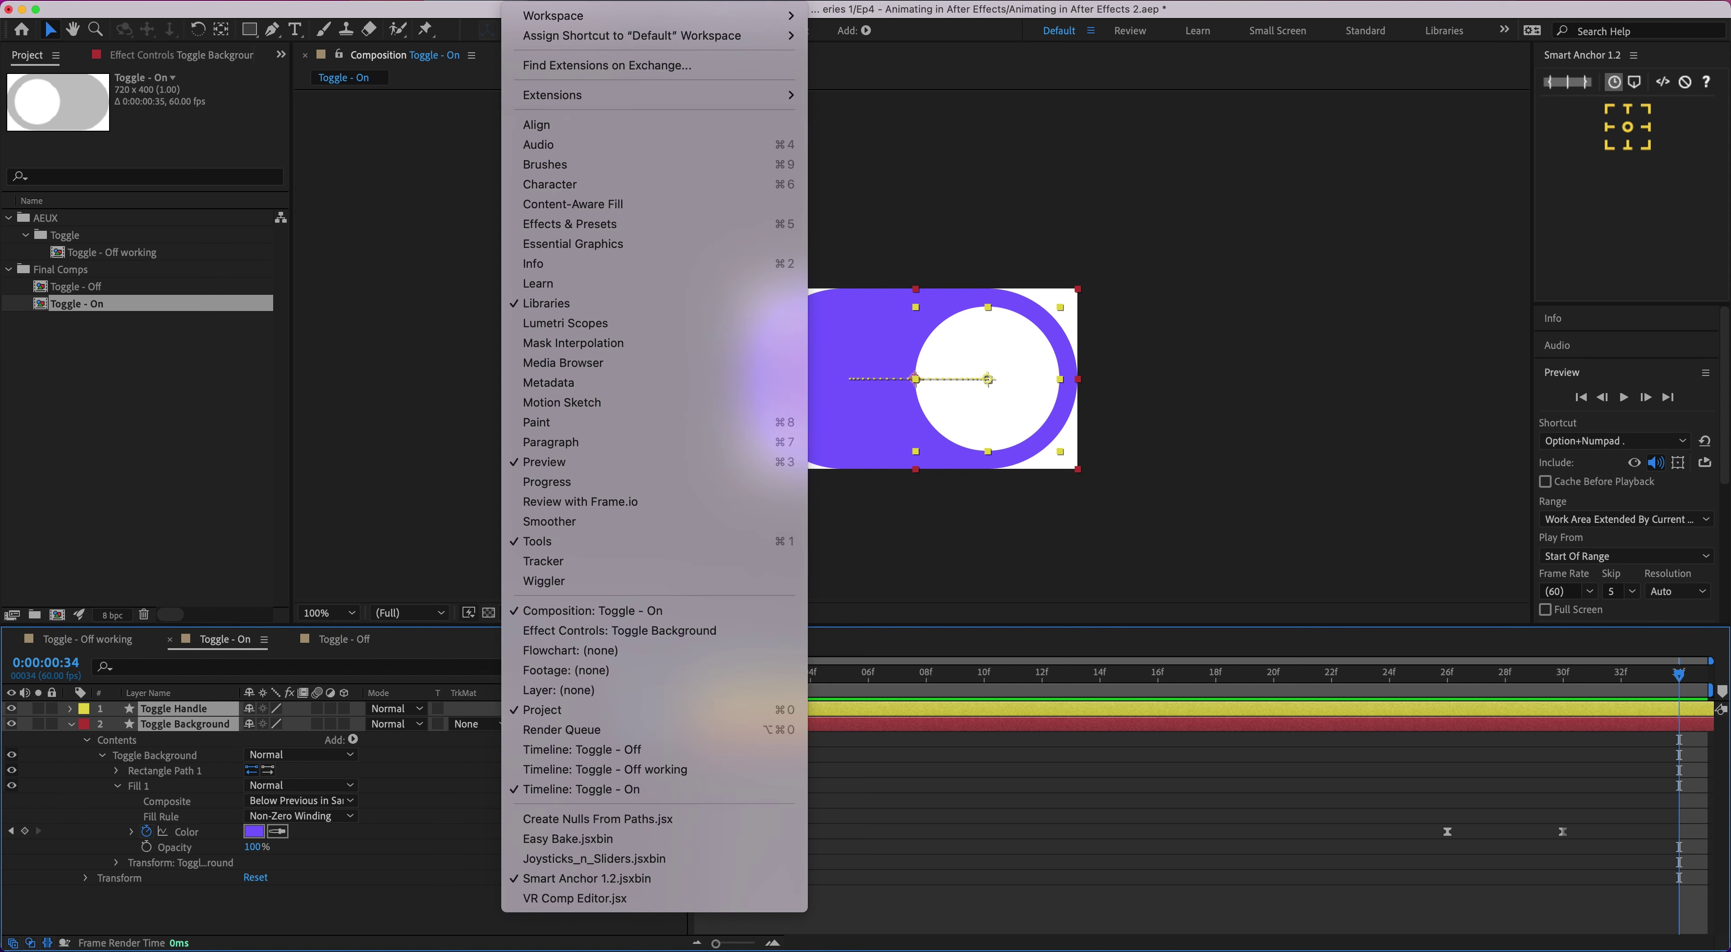
{"action": "mouse_move", "coordinate": [786, 94]}
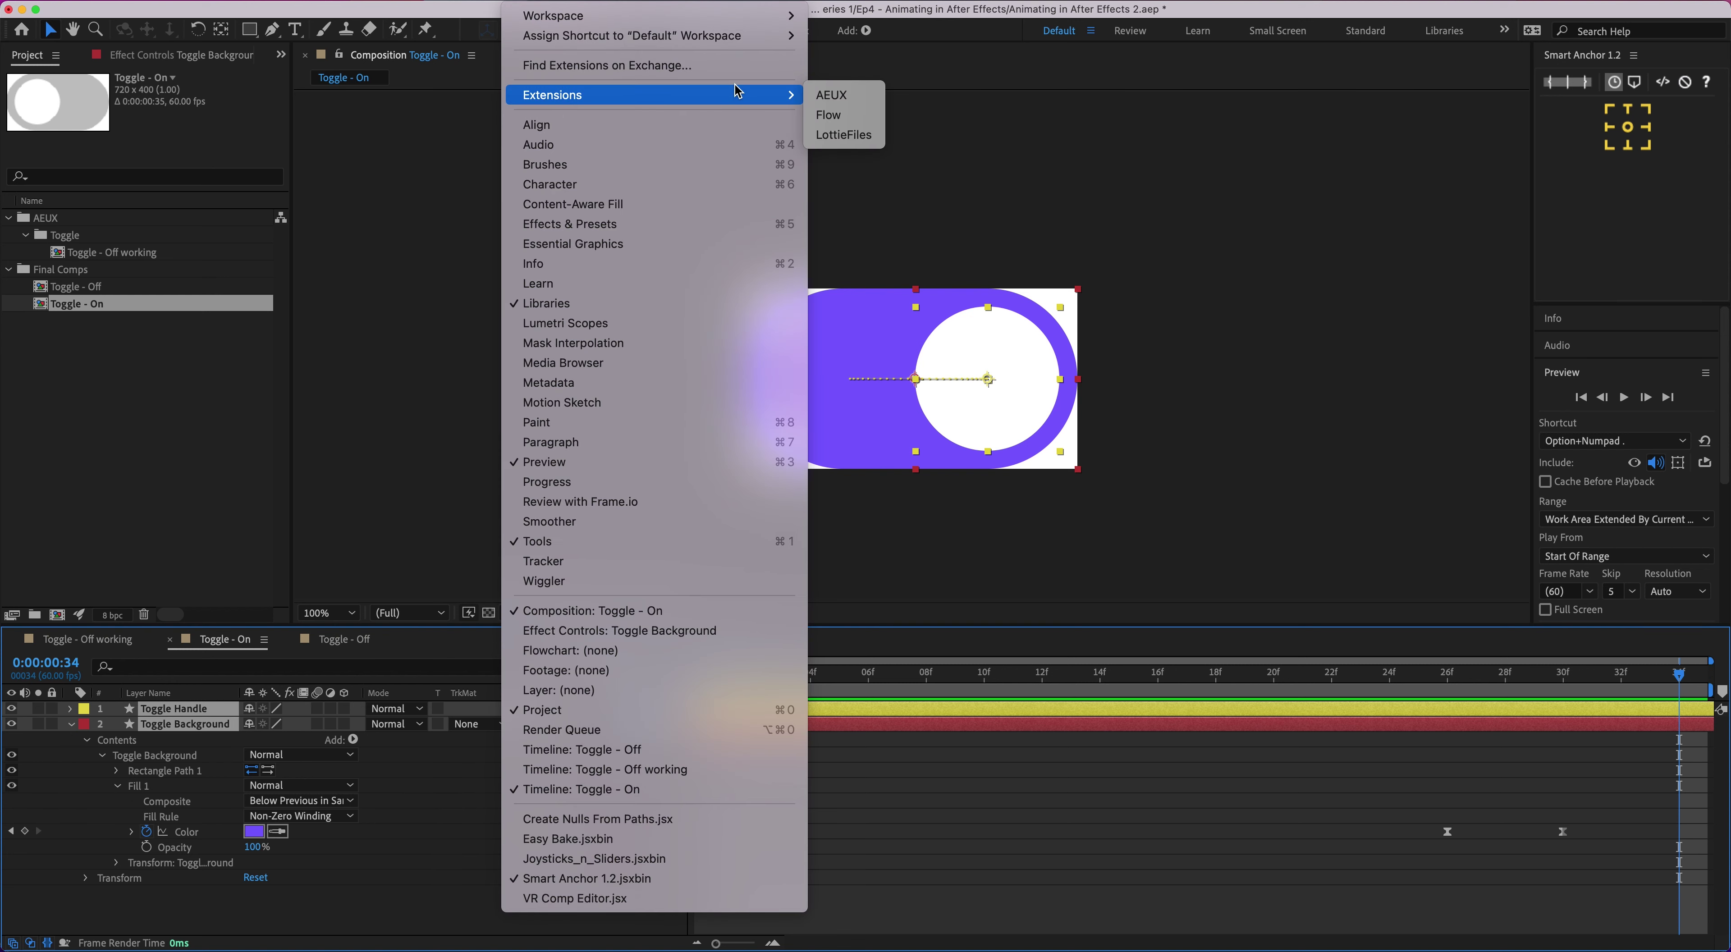
{"action": "left_click", "coordinate": [843, 136]}
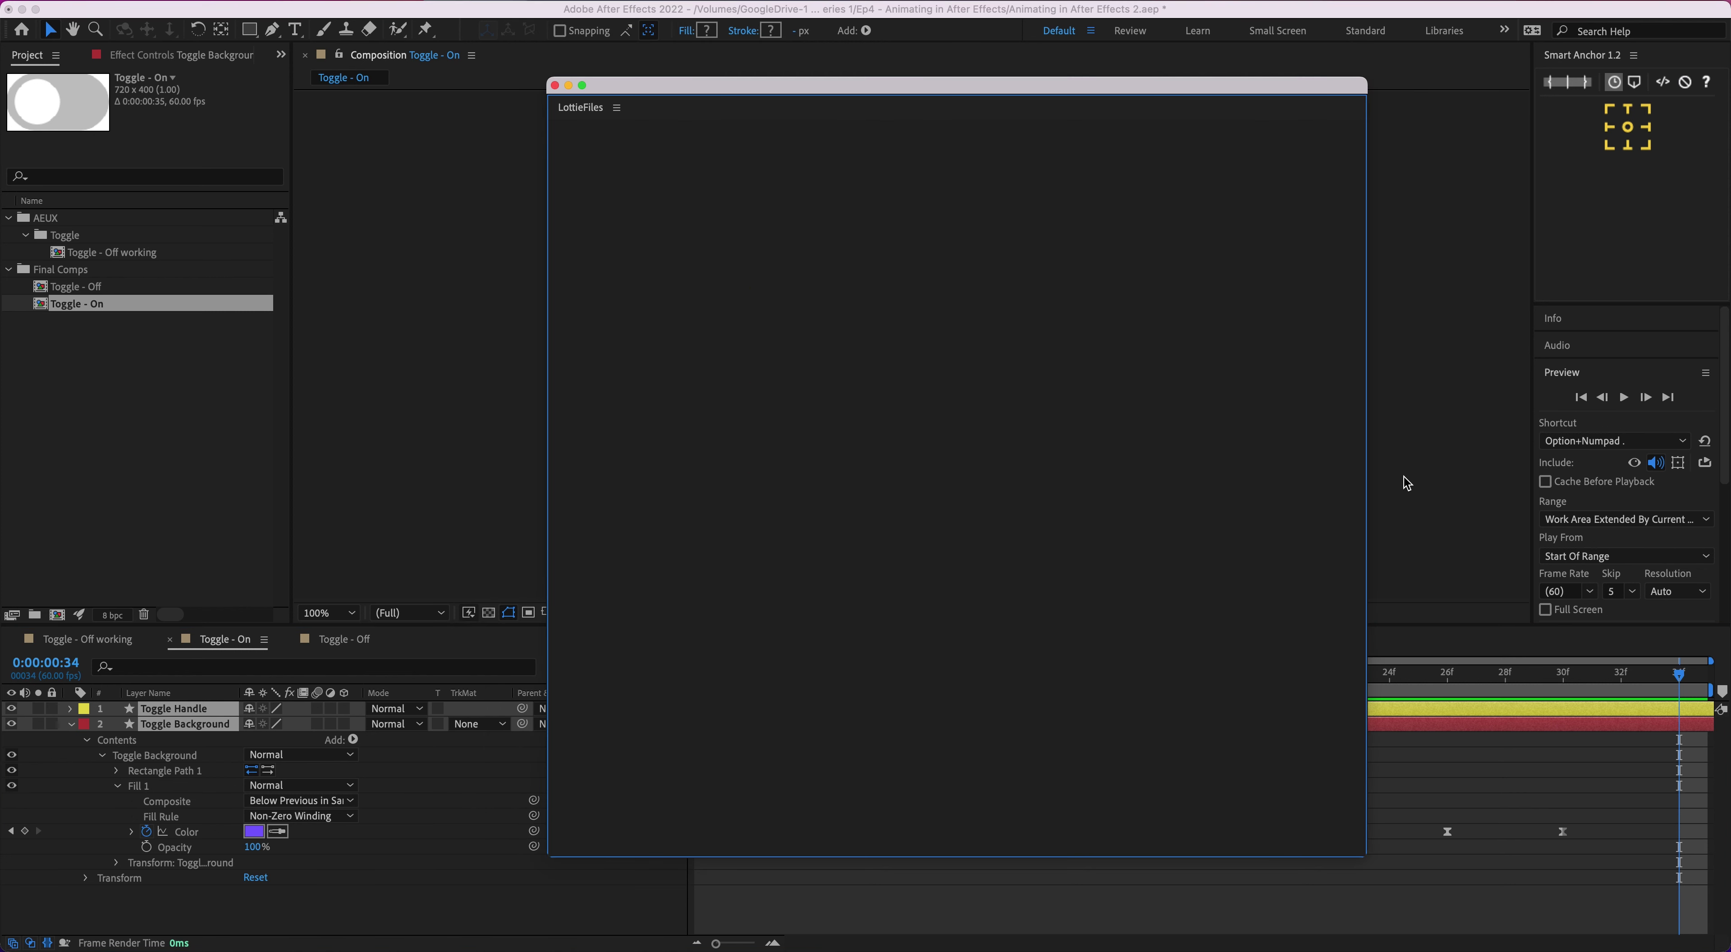
Step: Render the adjusted Toggle - On composition in LottieFiles, pause its preview, and scrub to the last frame to check the ending
{"action": "left_click_drag", "start_coordinate": [813, 81], "coordinate": [763, 64]}
{"action": "left_click", "coordinate": [1274, 305]}
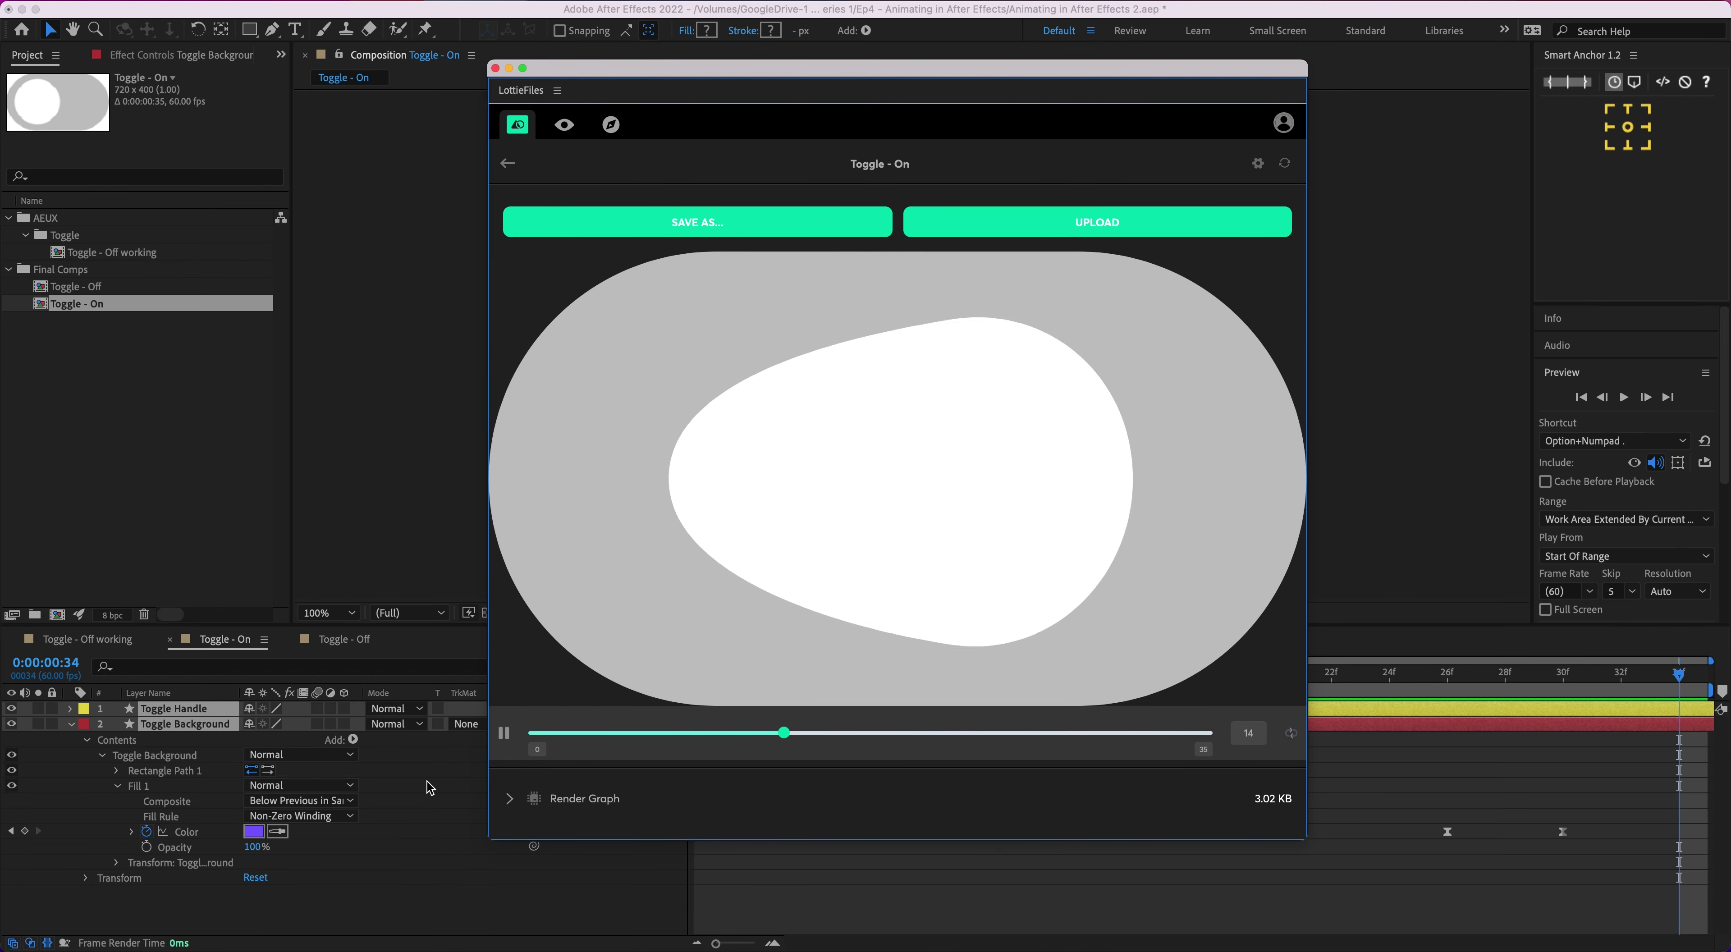
{"action": "left_click", "coordinate": [502, 739]}
{"action": "left_click_drag", "start_coordinate": [665, 738], "coordinate": [1282, 731]}
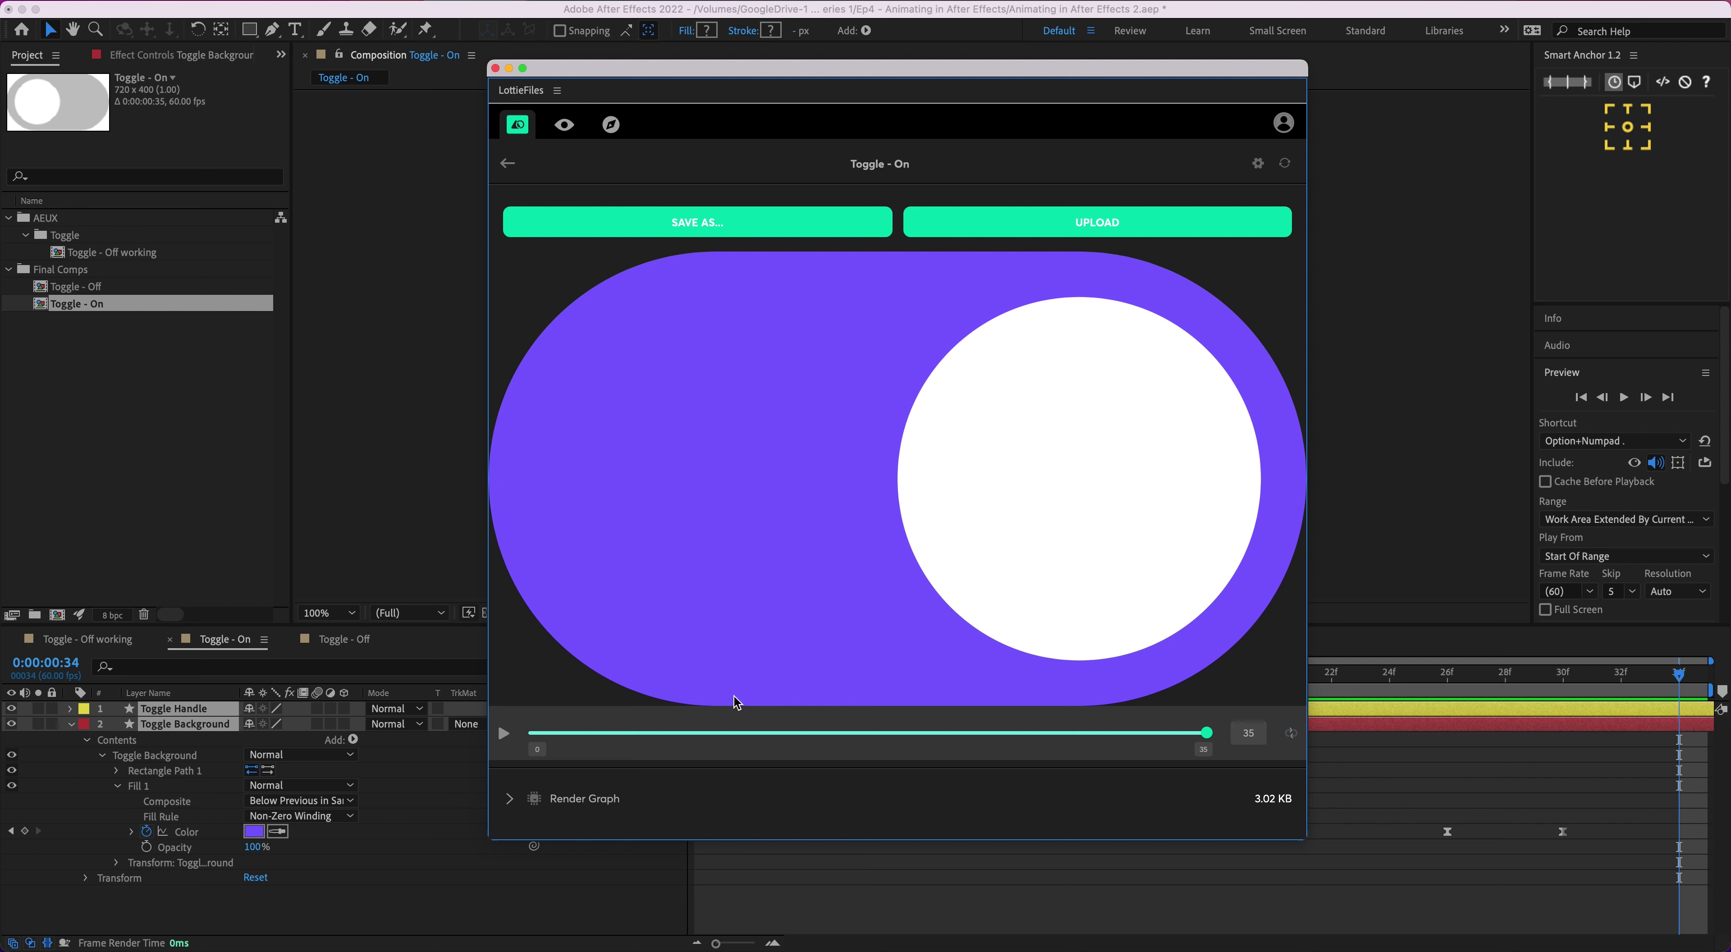
Step: Save the rendered animation in Lottie JSON format as Toggle - On.json in a new LottieFile folder inside Looped Upload Bar
{"action": "left_click", "coordinate": [736, 218]}
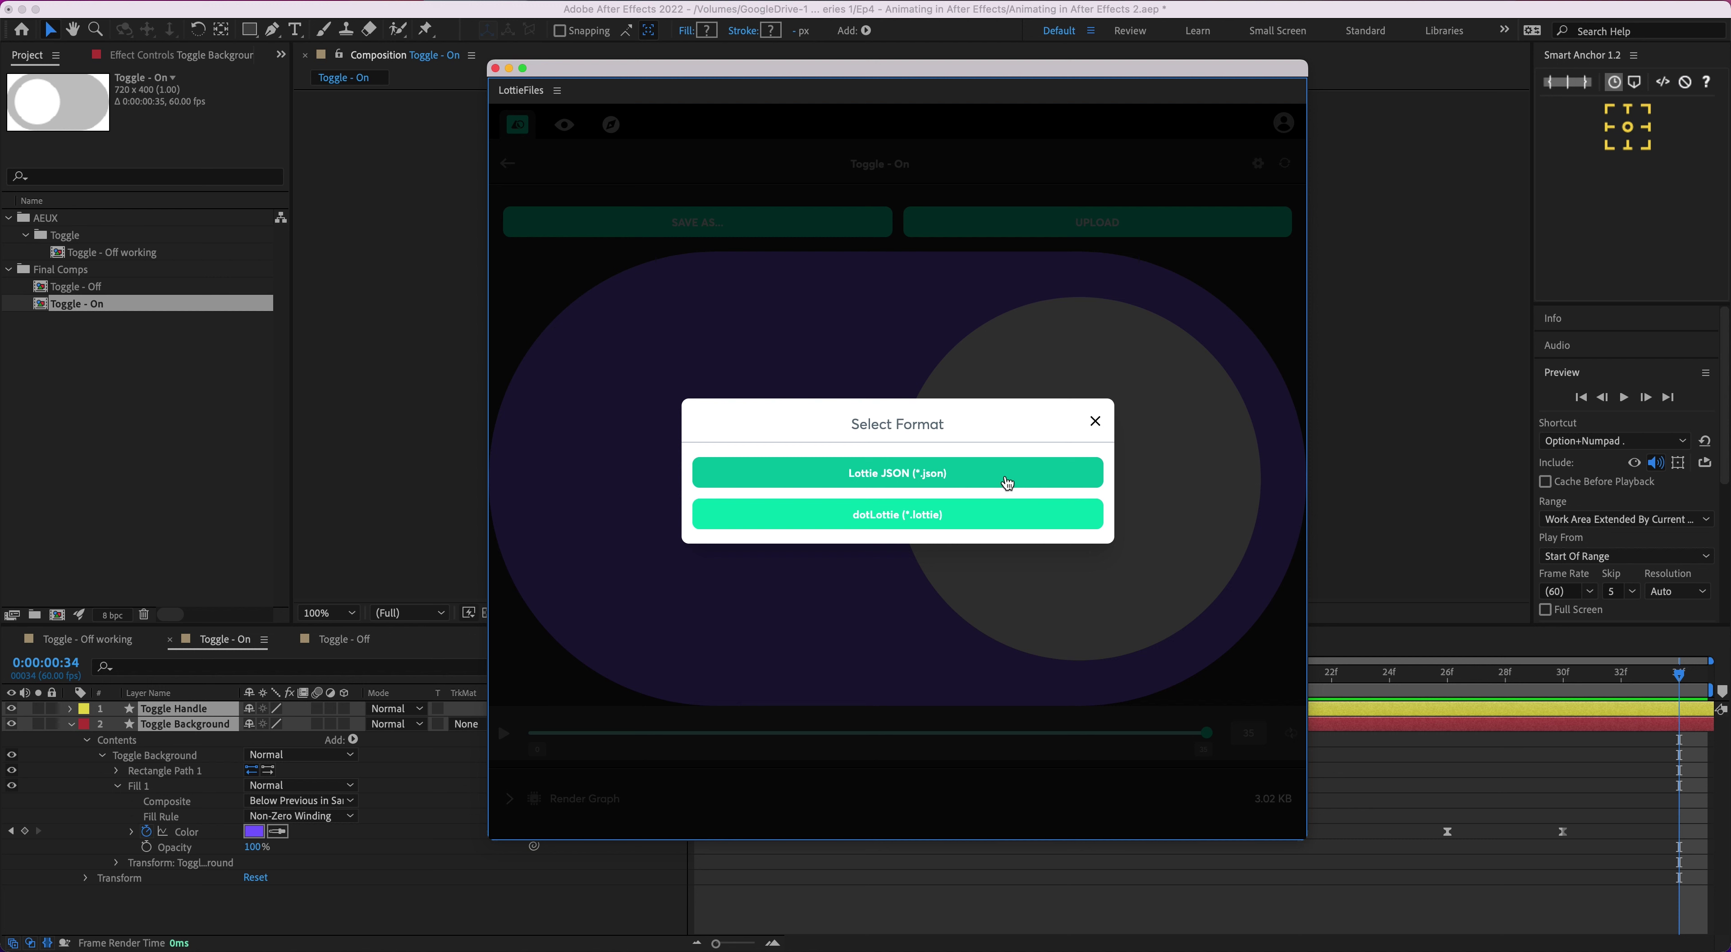
{"action": "left_click", "coordinate": [920, 470]}
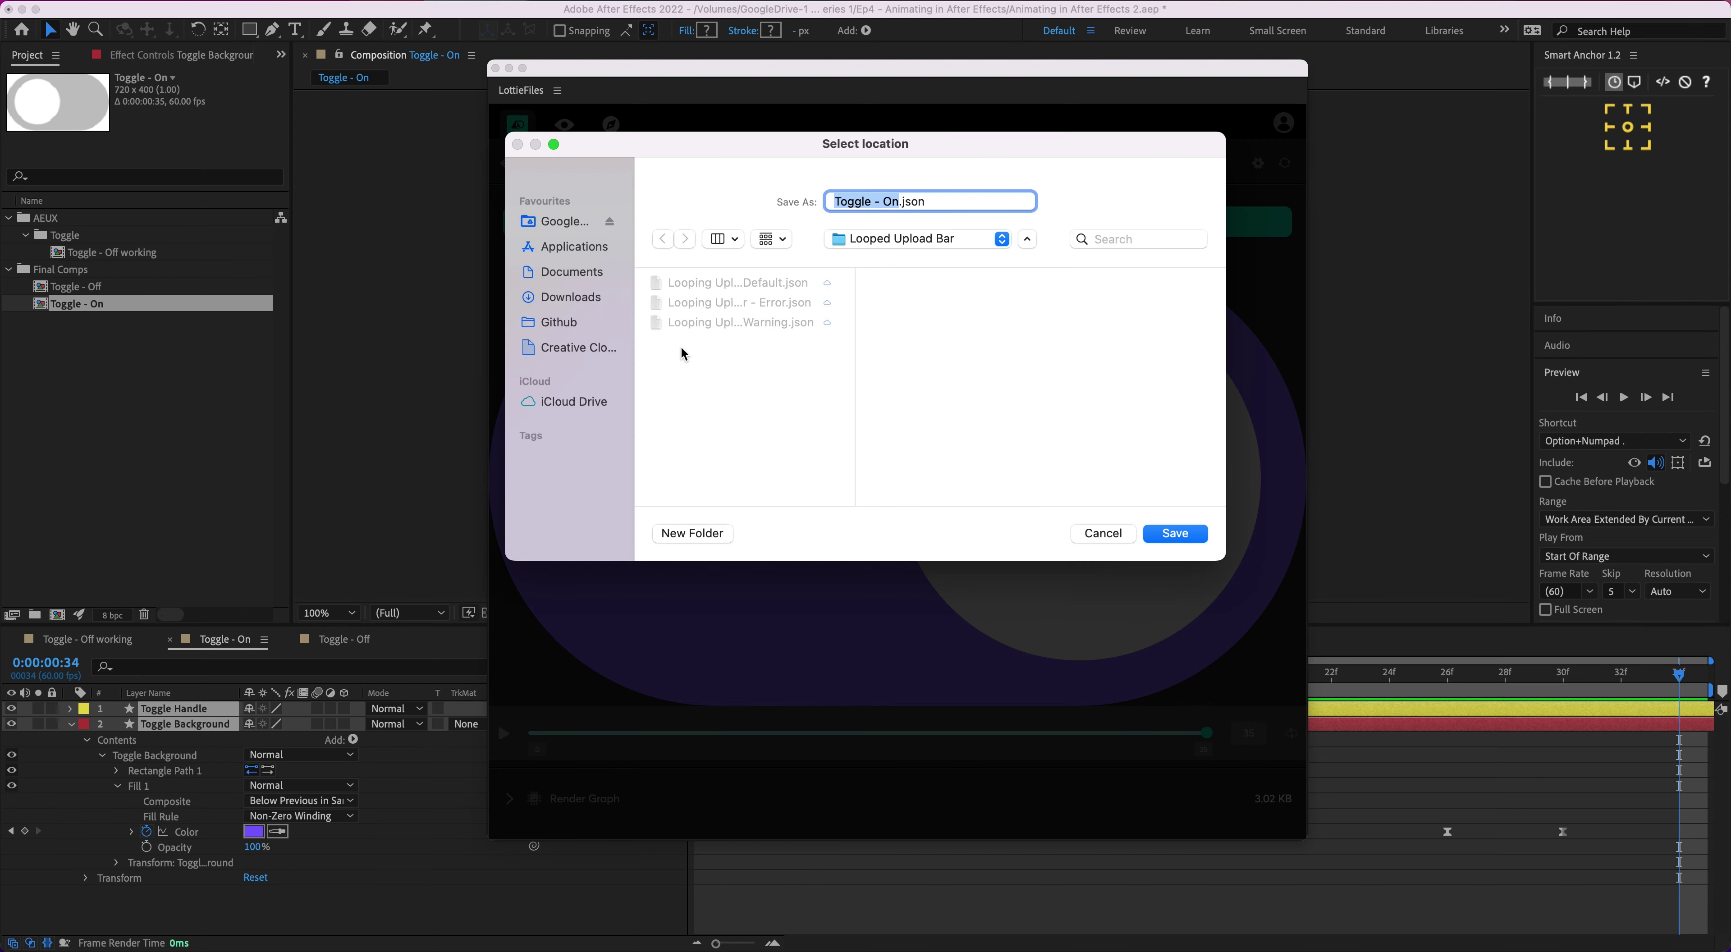
{"action": "left_click", "coordinate": [724, 531]}
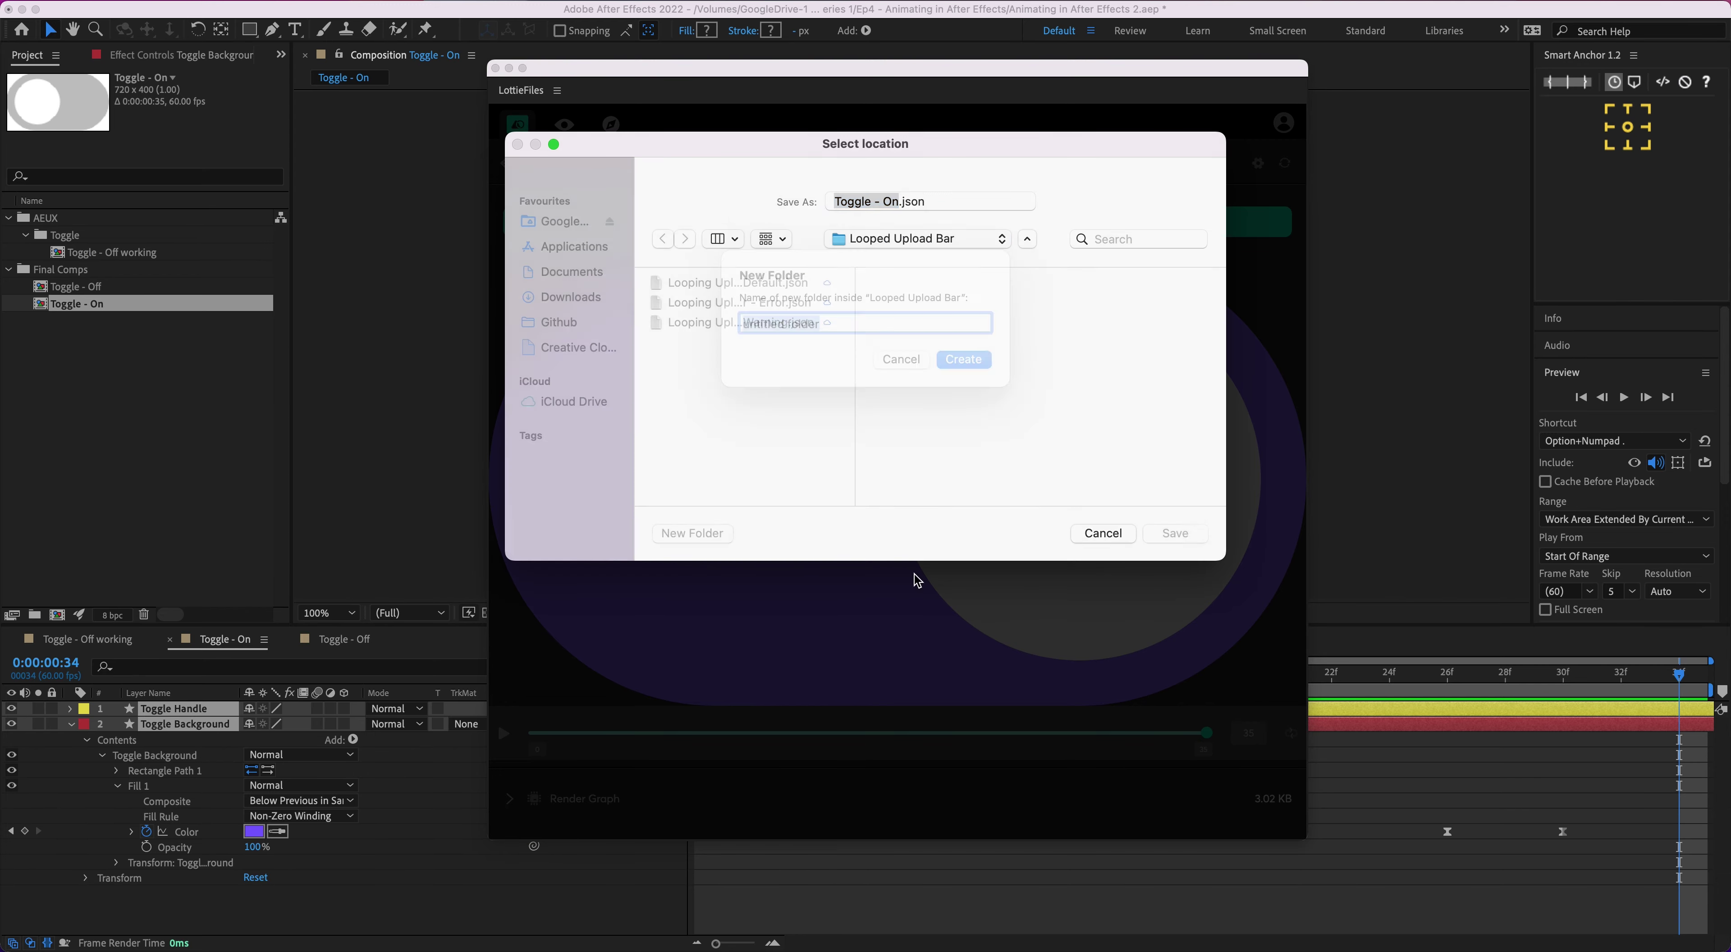
{"action": "type", "text": "Lot"}
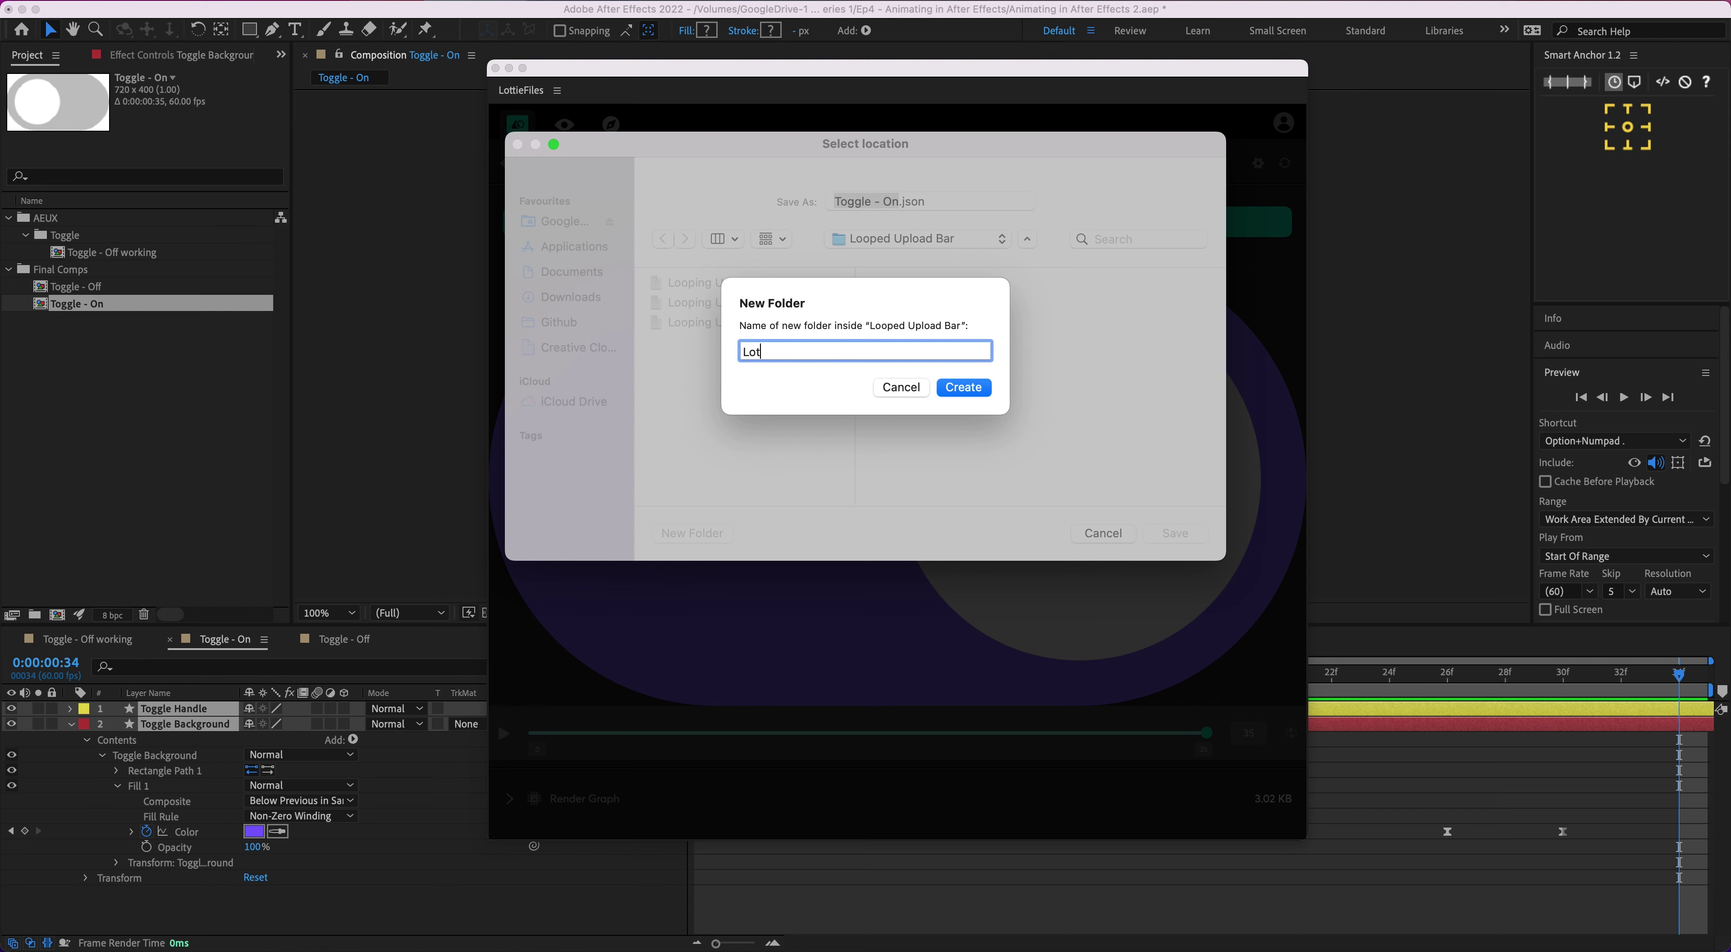
{"action": "type", "text": "tieFiles"}
{"action": "key", "text": "Return"}
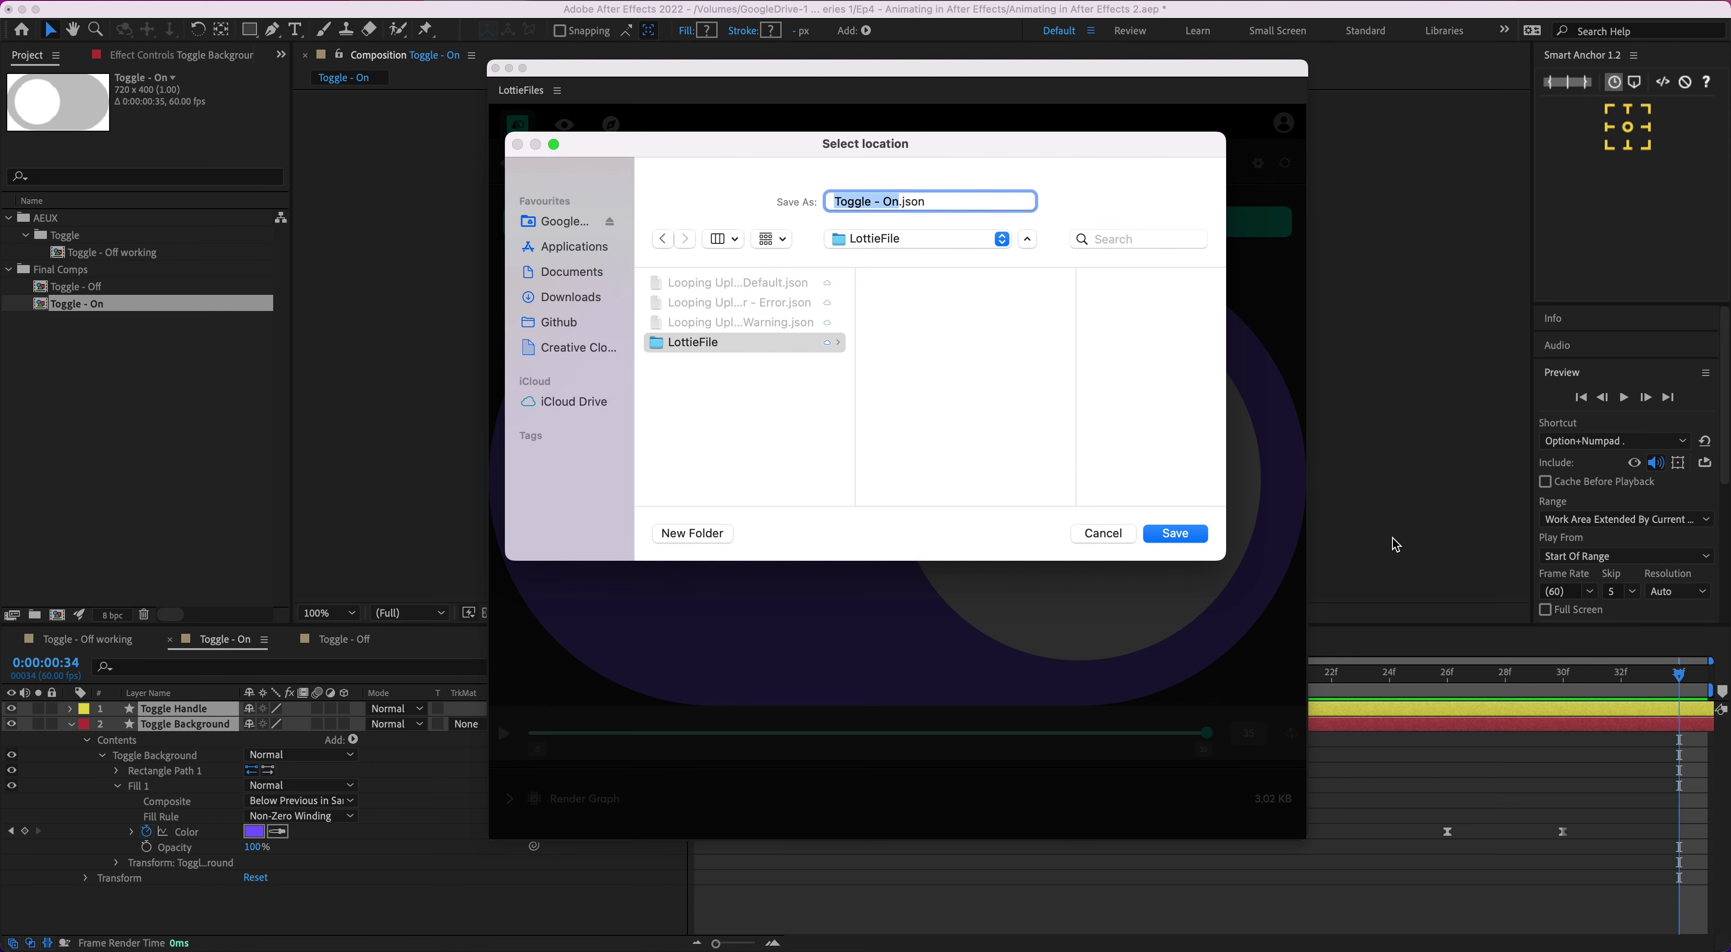
{"action": "left_click", "coordinate": [1195, 532]}
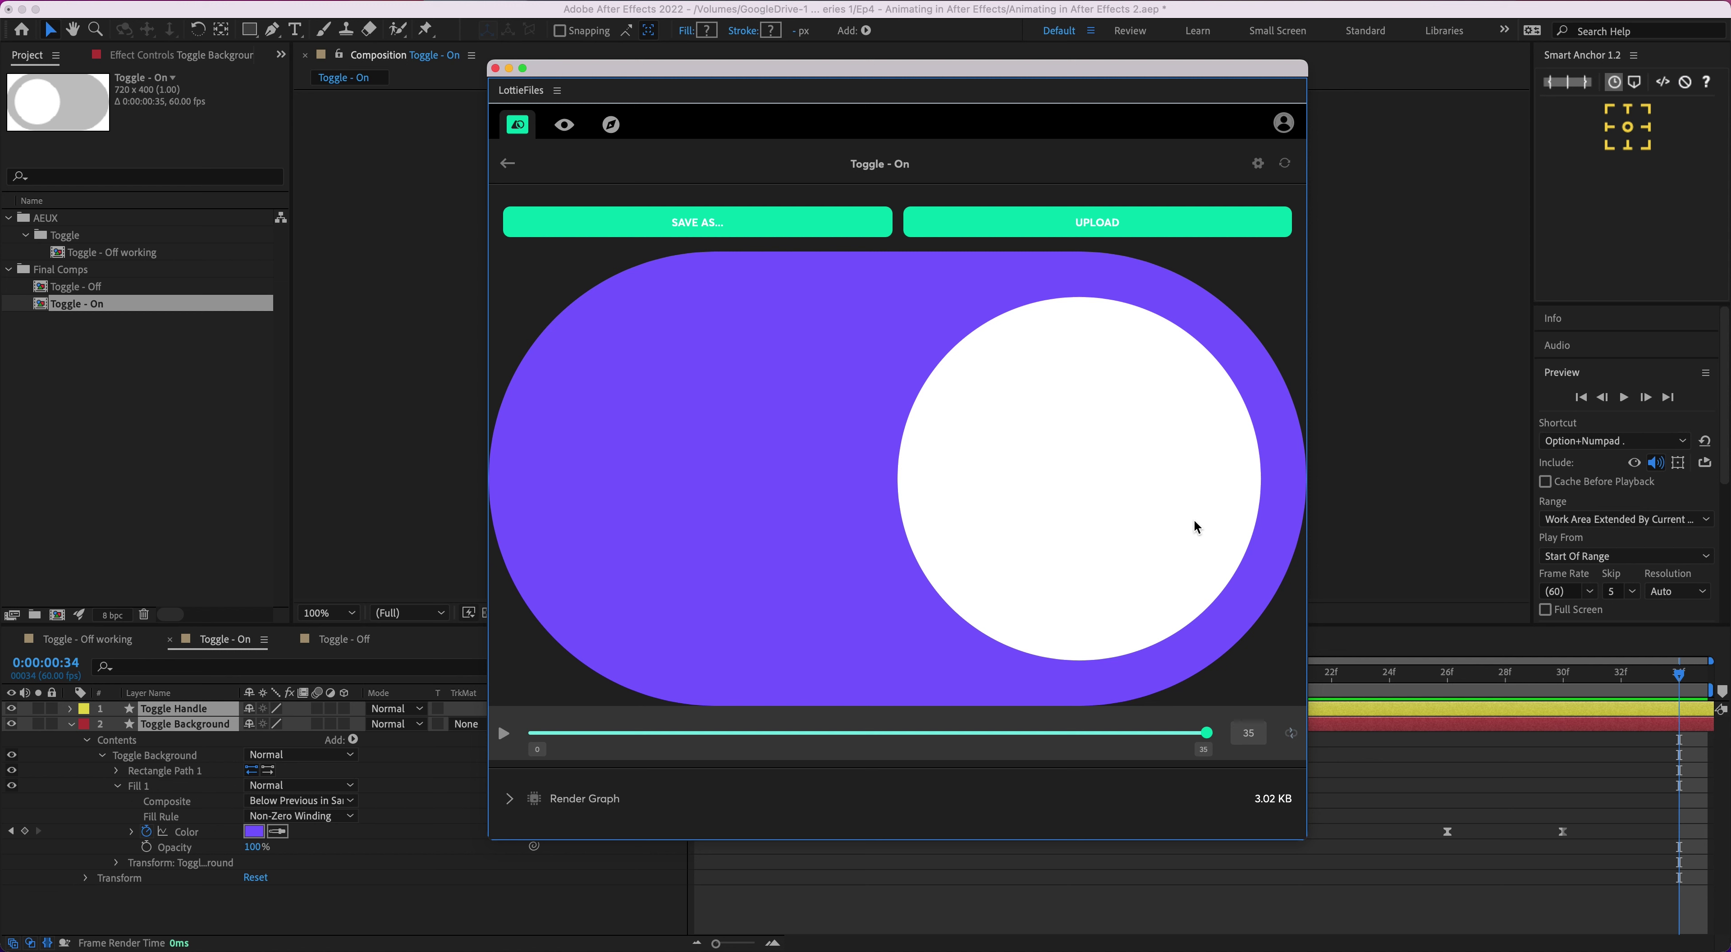